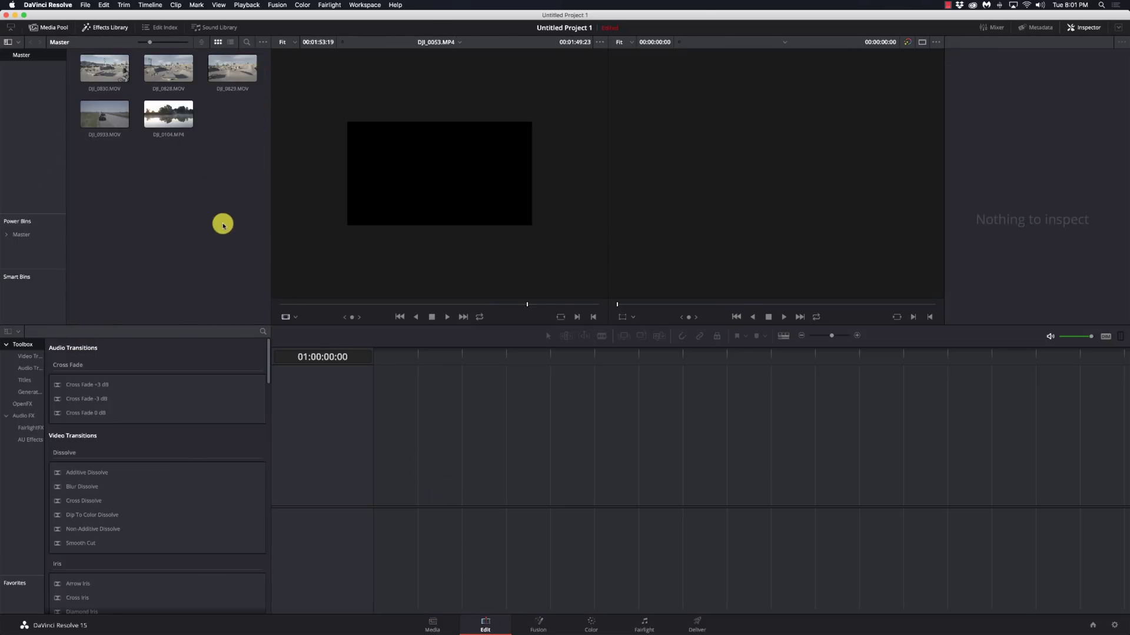
Step: Load the skatepark clip DJI_0830.MOV and play it from near its start
{"action": "double_click", "coordinate": [97, 66]}
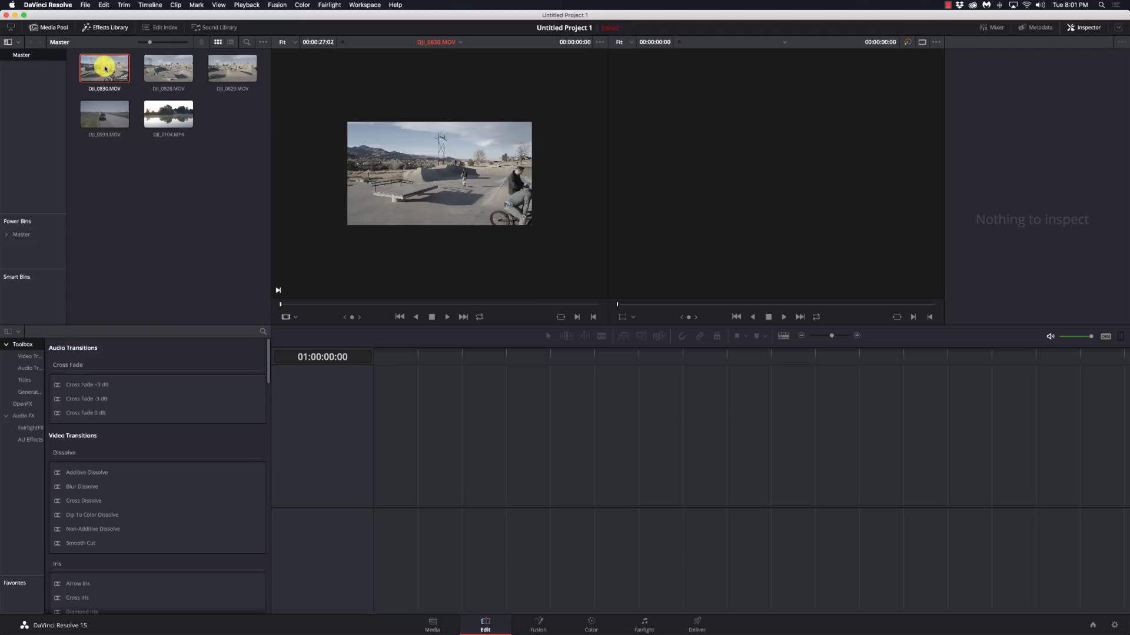
{"action": "left_click", "coordinate": [302, 304]}
{"action": "key", "text": "space"}
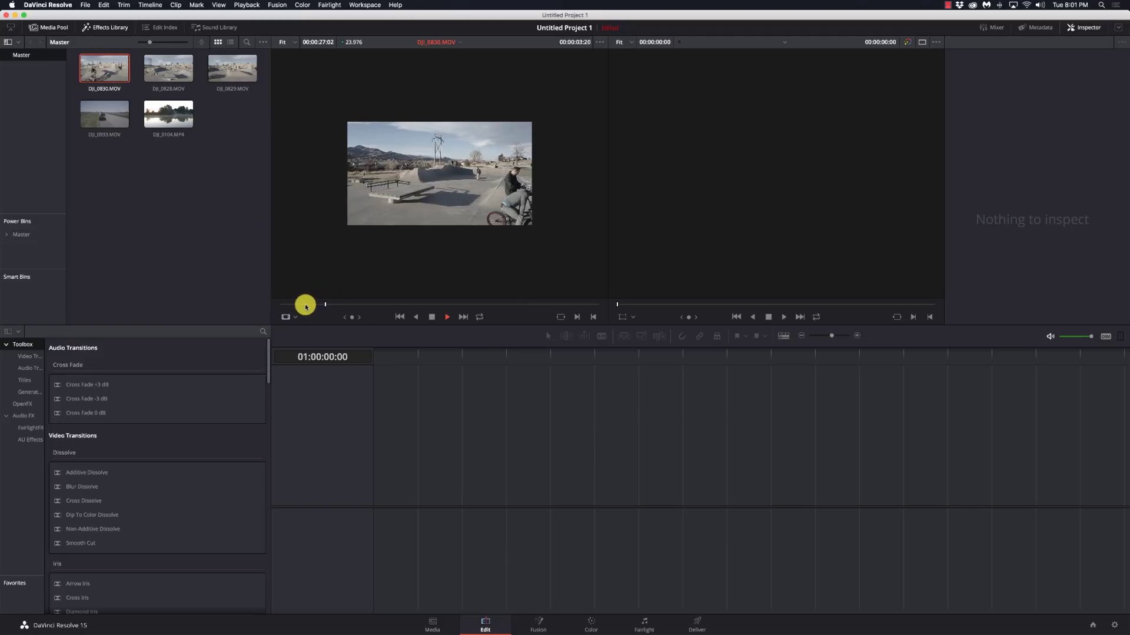
Step: Preview DJI_0933.MOV and show its metadata: H.264, 29.970 fps, 3840 x 2160
{"action": "double_click", "coordinate": [101, 116]}
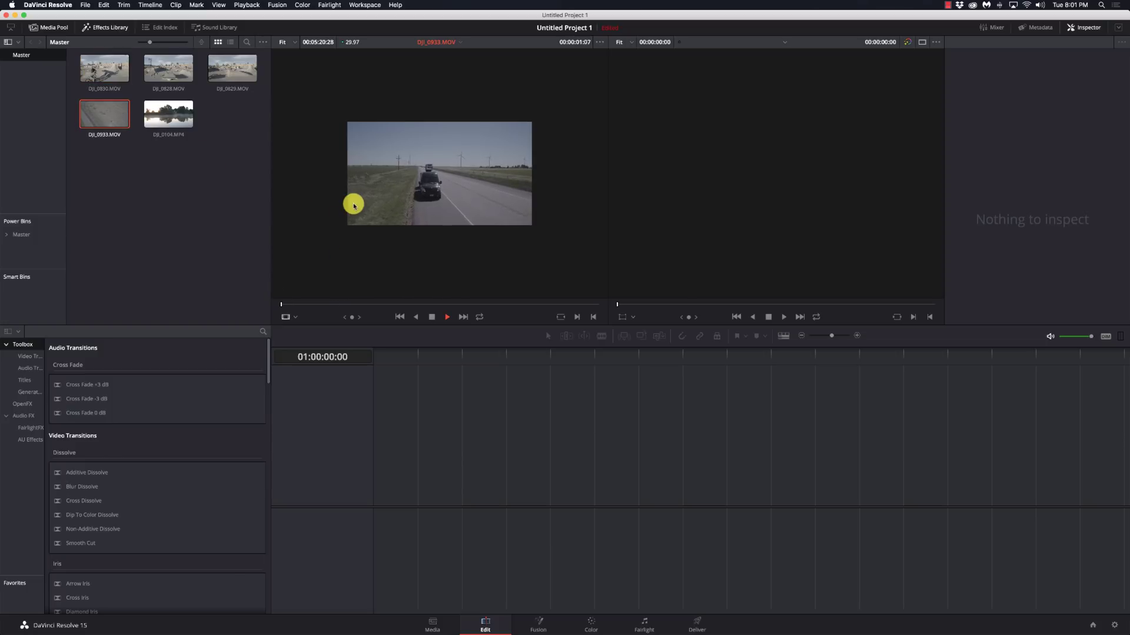
{"action": "scroll", "coordinate": [353, 205], "scroll_direction": "up", "scroll_amount": 3}
{"action": "scroll", "coordinate": [353, 205], "scroll_direction": "down", "scroll_amount": 2}
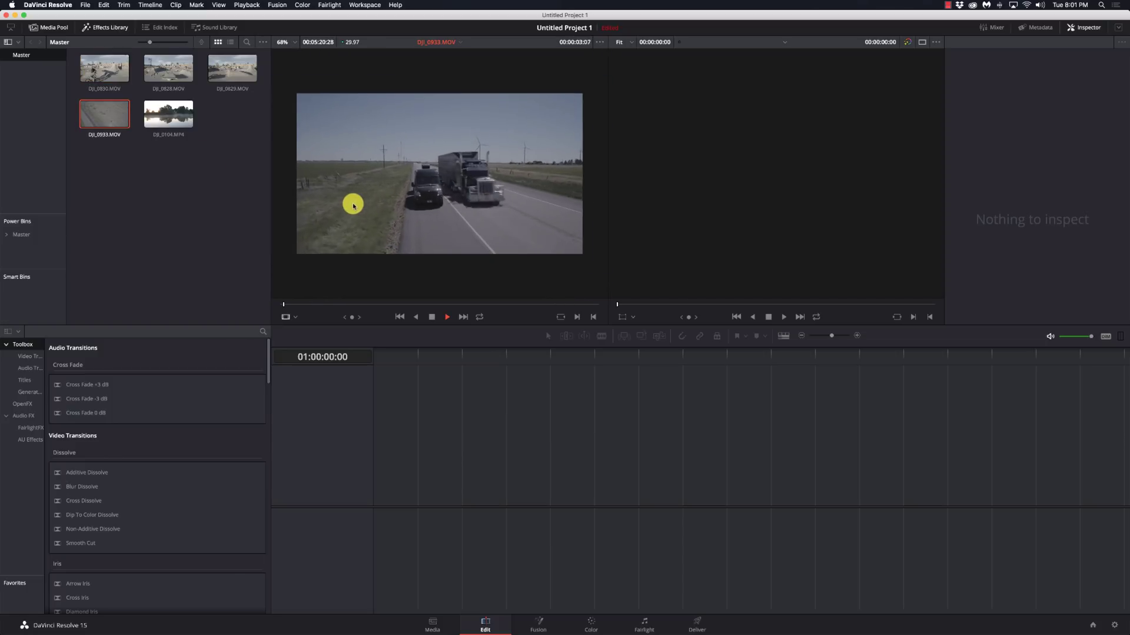
{"action": "scroll", "coordinate": [353, 205], "scroll_direction": "down", "scroll_amount": 3}
{"action": "scroll", "coordinate": [353, 205], "scroll_direction": "up", "scroll_amount": 5}
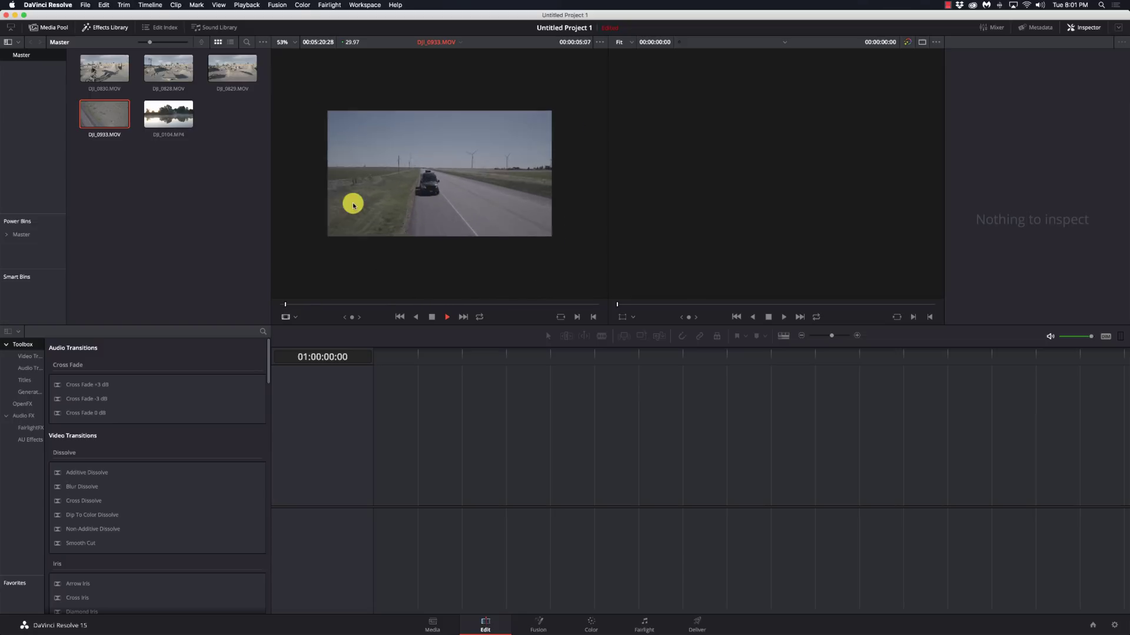
{"action": "scroll", "coordinate": [354, 204], "scroll_direction": "down", "scroll_amount": 2}
{"action": "key", "text": "space"}
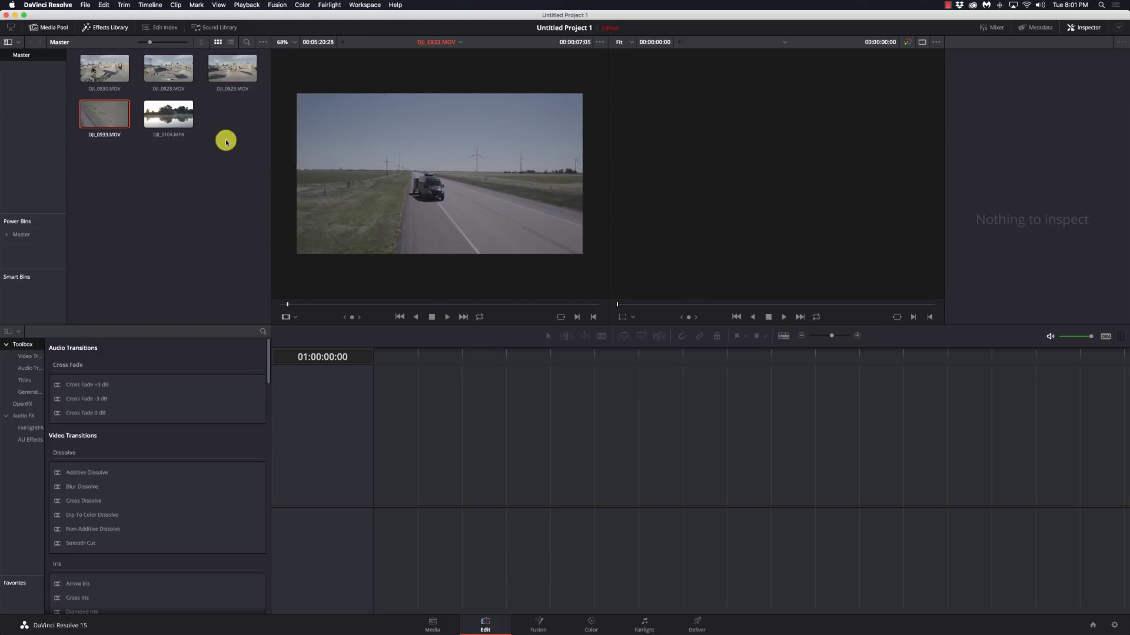
{"action": "left_click", "coordinate": [1037, 27]}
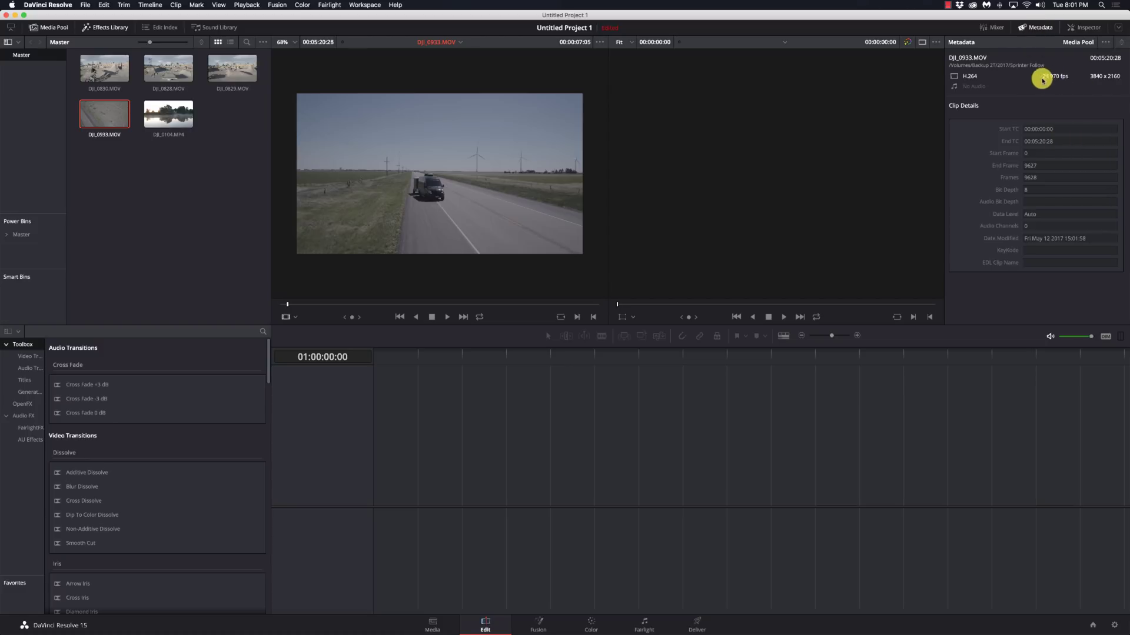
{"action": "right_click", "coordinate": [102, 120]}
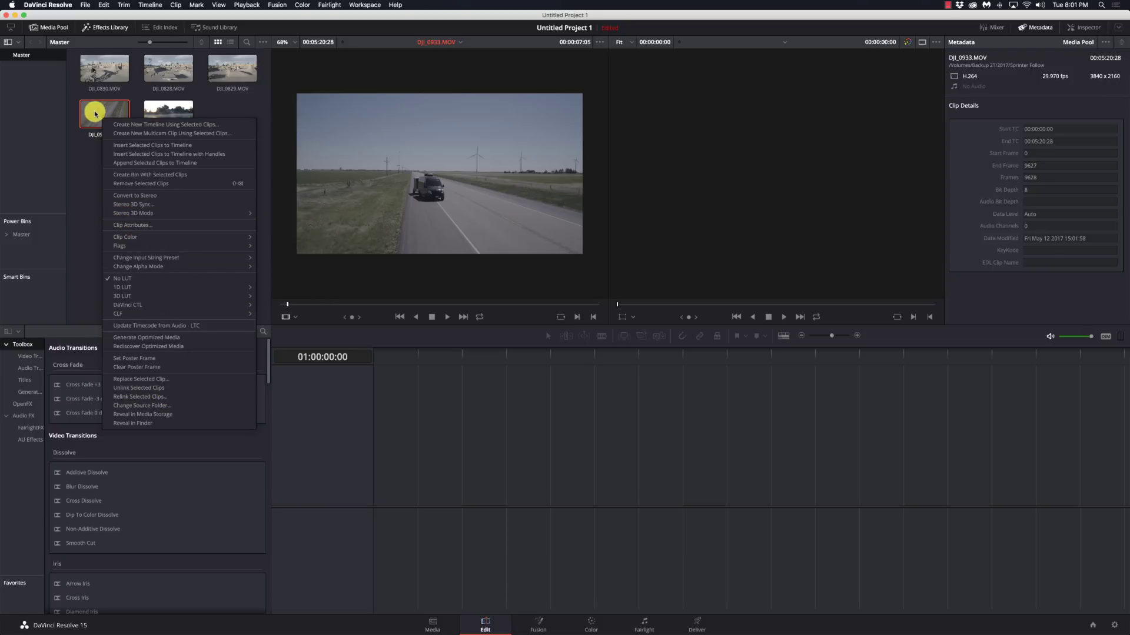
Step: Inspect DJI_0933.MOV's Clip Attributes and the project settings, closing both unchanged
{"action": "right_click", "coordinate": [95, 114]}
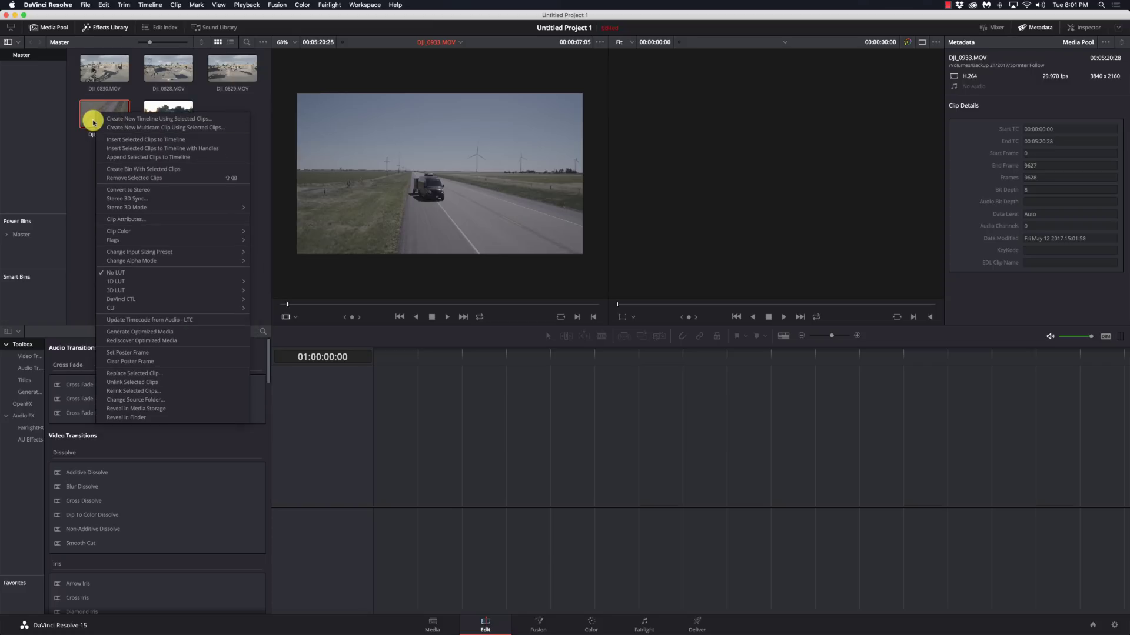
{"action": "left_click", "coordinate": [166, 219]}
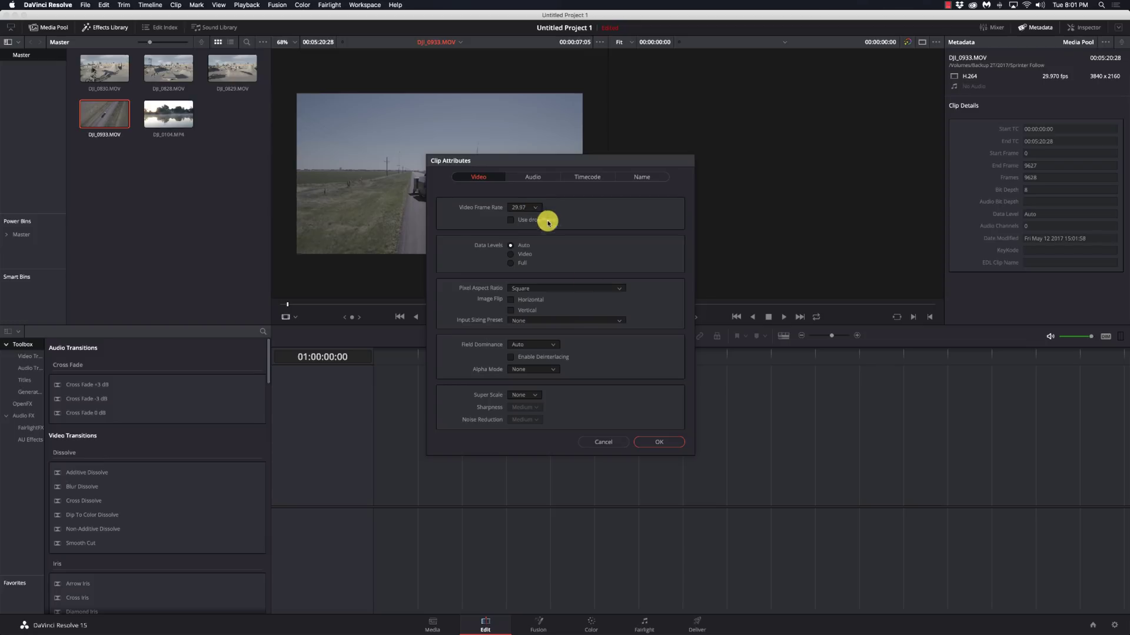
{"action": "left_click", "coordinate": [606, 442]}
{"action": "left_click", "coordinate": [1114, 626]}
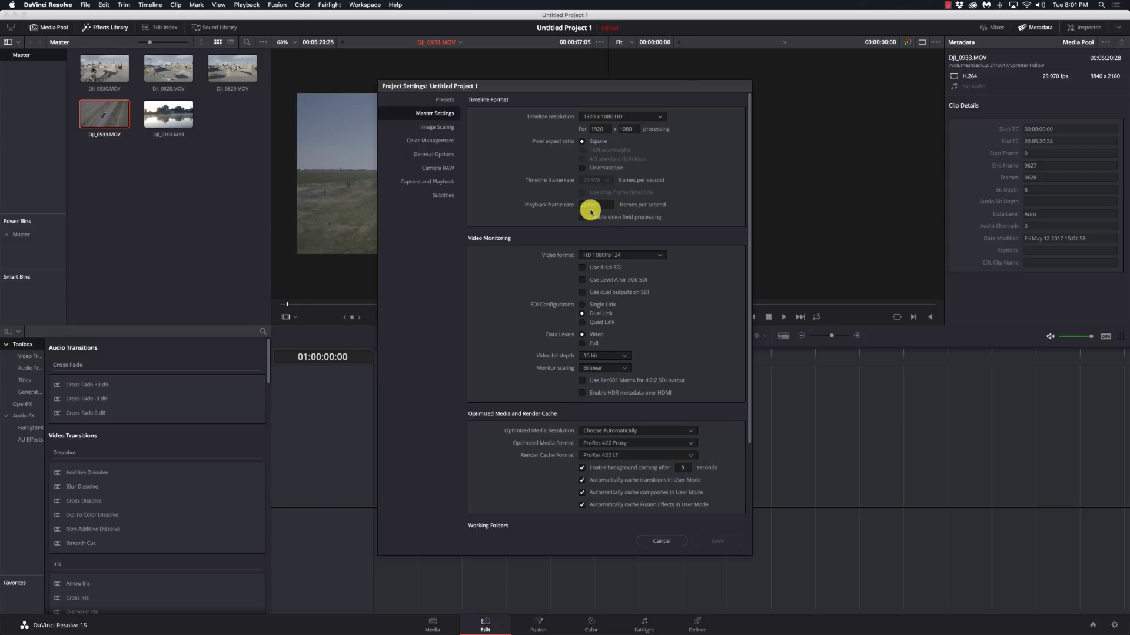
{"action": "left_click", "coordinate": [664, 541]}
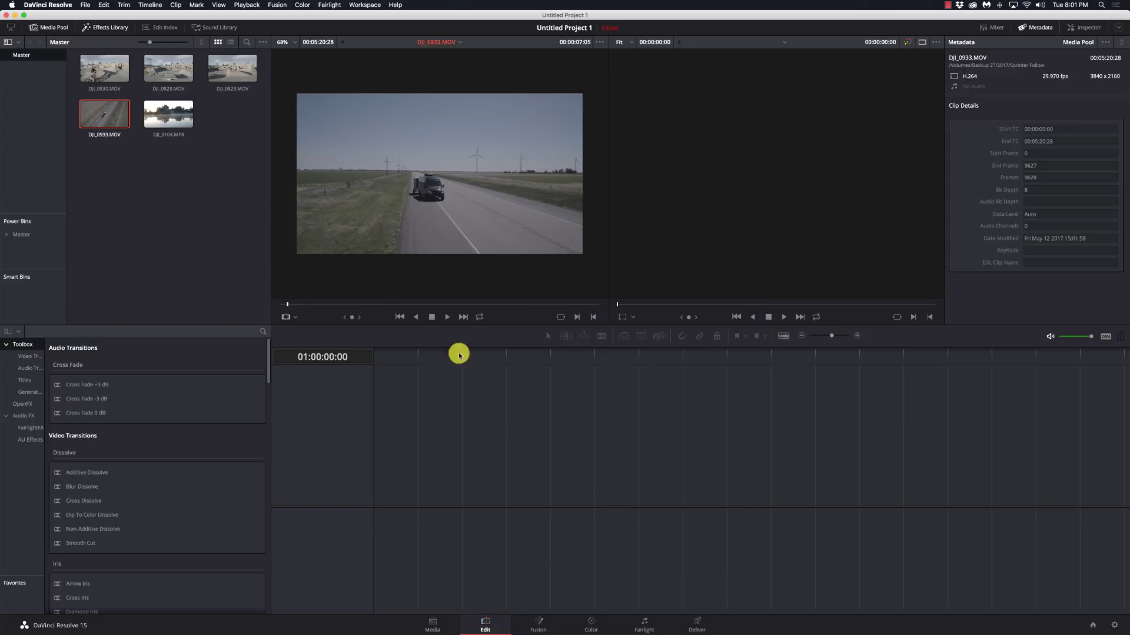
Step: Set DJI_0933.MOV's video frame rate to 23.976 in Clip Attributes and apply it
{"action": "right_click", "coordinate": [117, 116]}
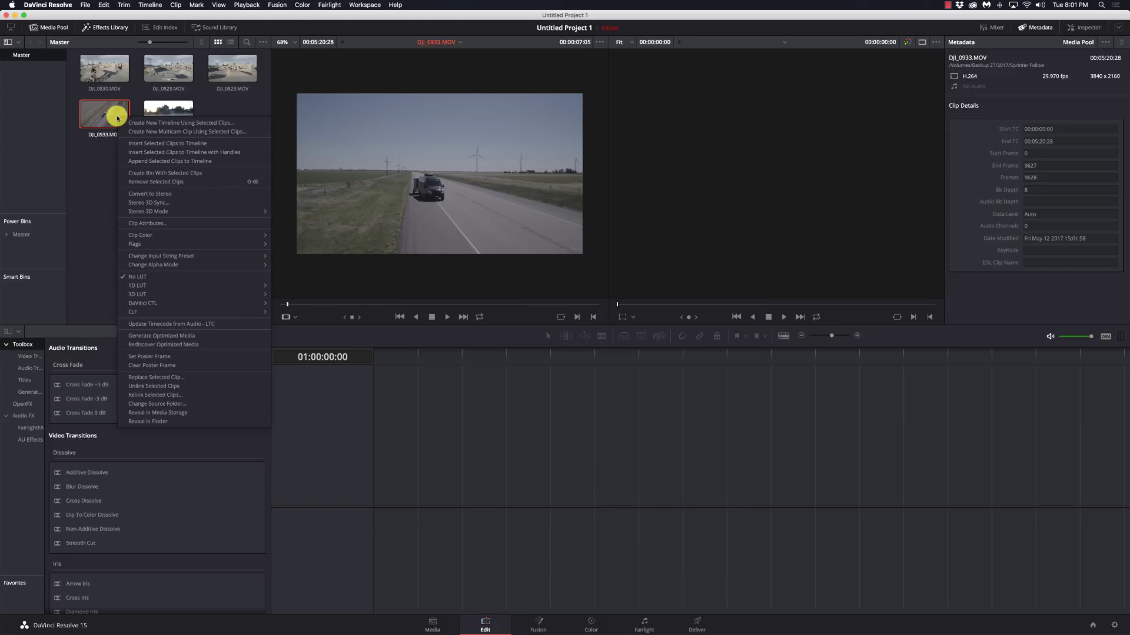
{"action": "left_click", "coordinate": [187, 224]}
{"action": "left_click", "coordinate": [539, 210]}
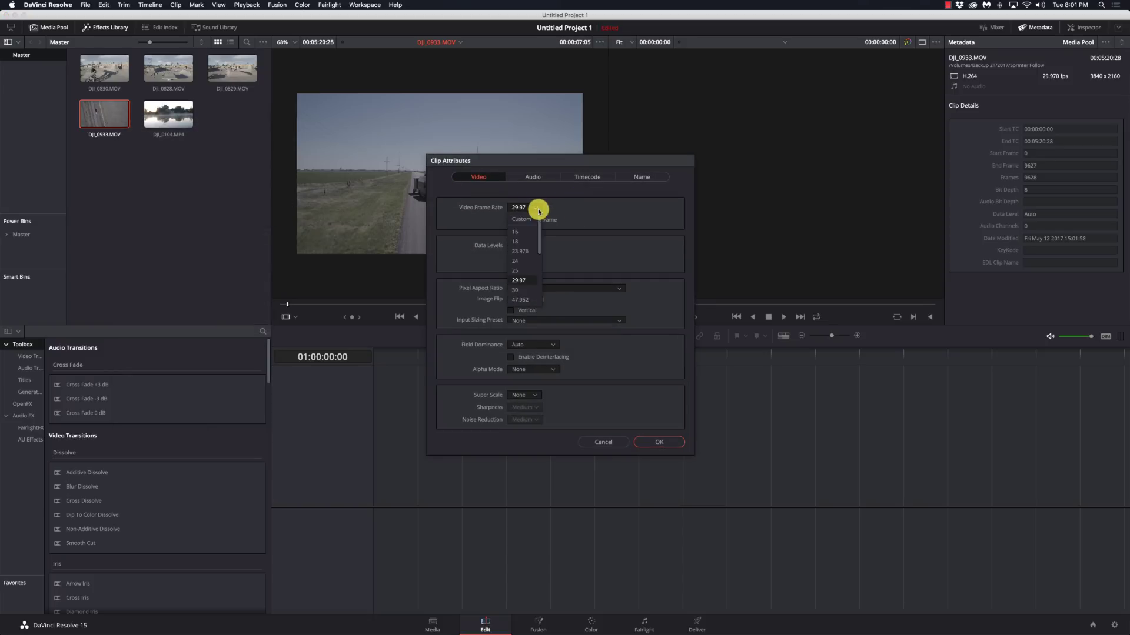
{"action": "left_click", "coordinate": [521, 251]}
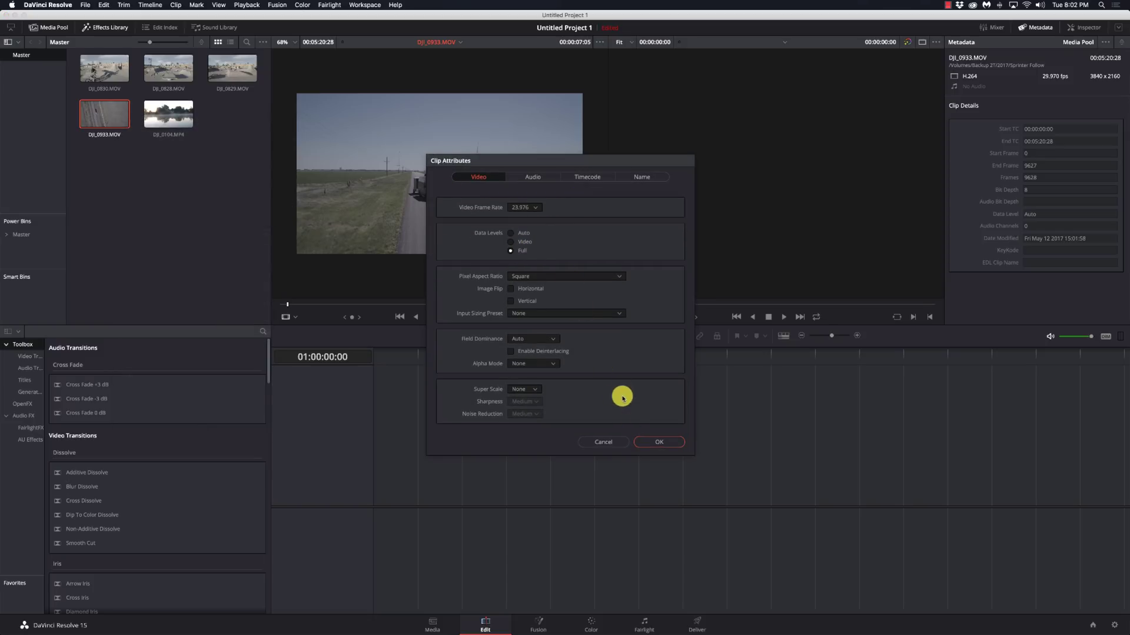
{"action": "left_click", "coordinate": [652, 442]}
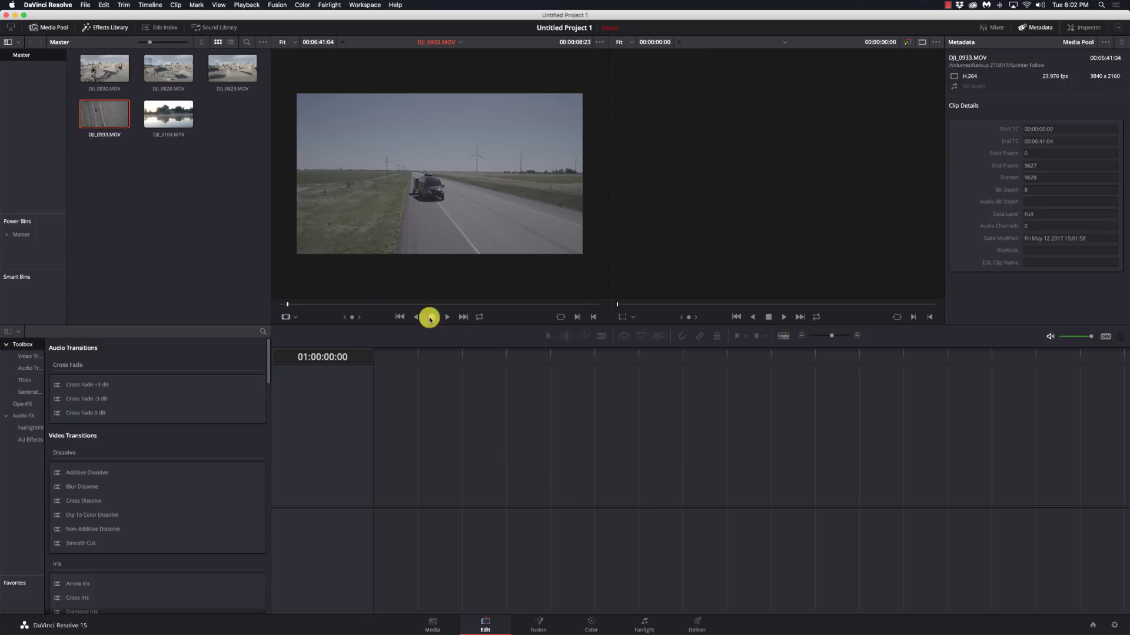
{"action": "left_click", "coordinate": [299, 306]}
{"action": "key", "text": "space"}
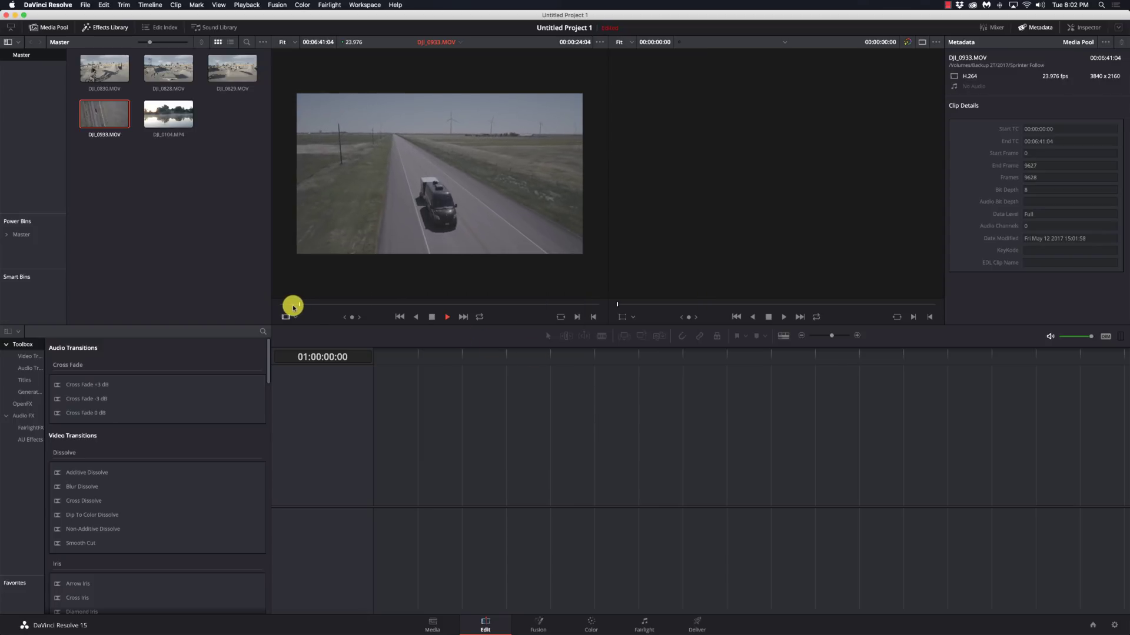
{"action": "left_click_drag", "start_coordinate": [290, 304], "coordinate": [285, 304]}
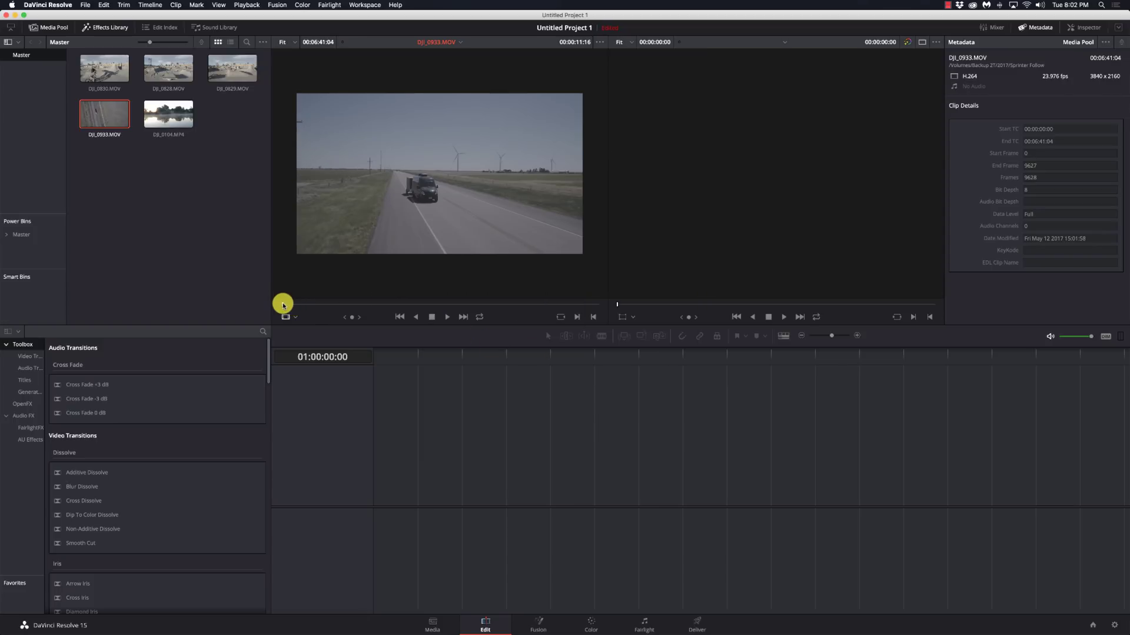
{"action": "left_click", "coordinate": [283, 304]}
{"action": "key", "text": "space"}
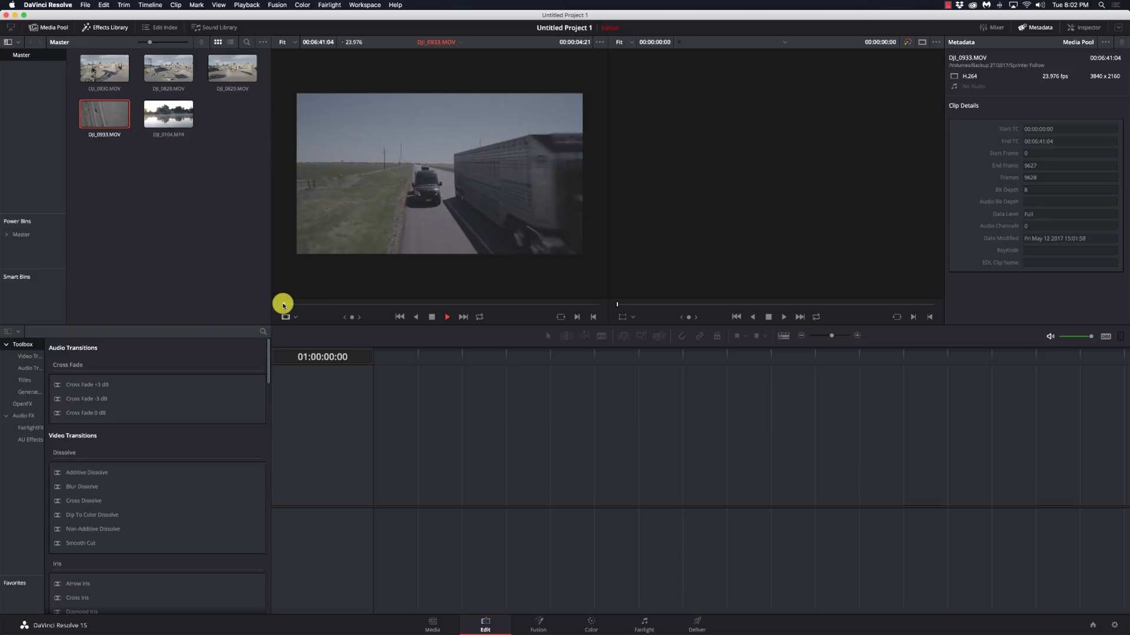
{"action": "key", "text": "space"}
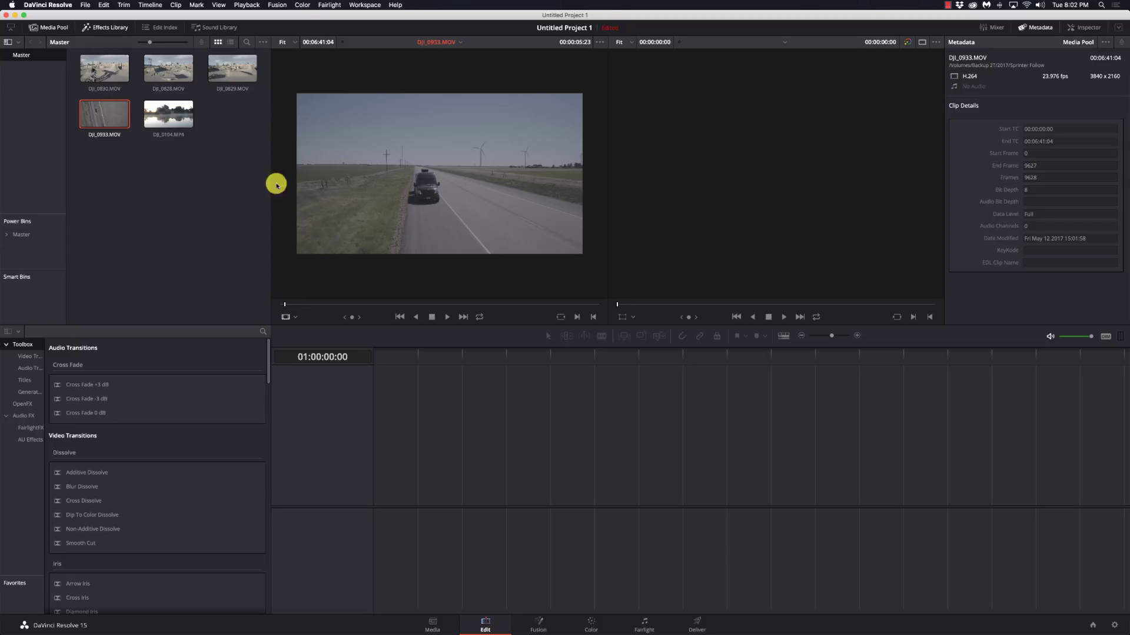
Step: Reopen DJI_0933.MOV's Clip Attributes and set its data levels to Full
{"action": "right_click", "coordinate": [110, 120]}
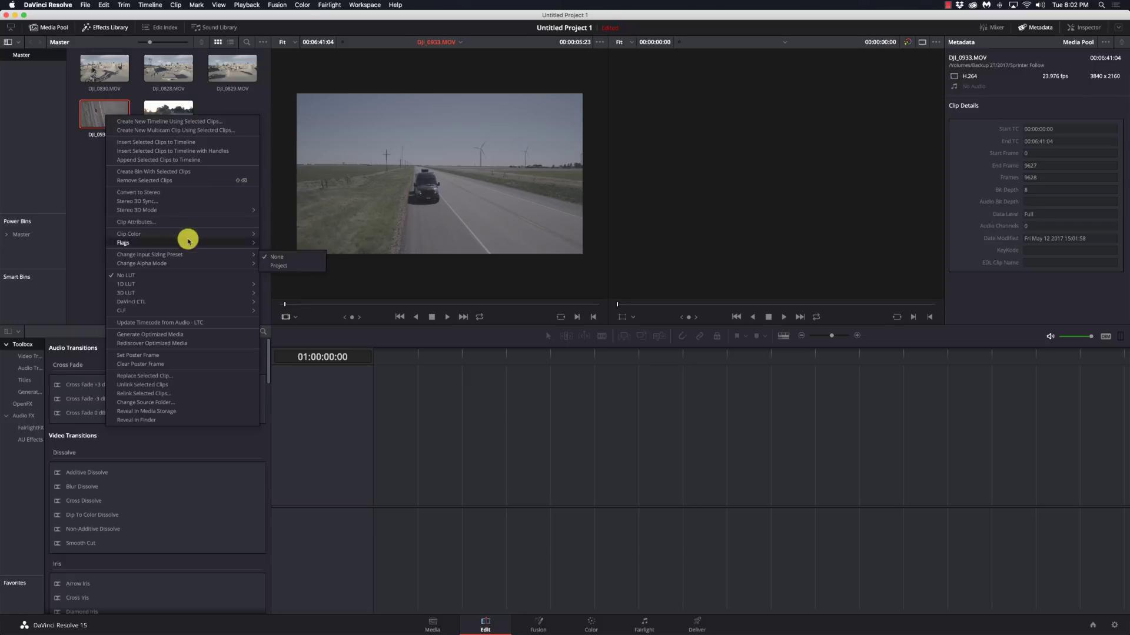
{"action": "left_click", "coordinate": [187, 222]}
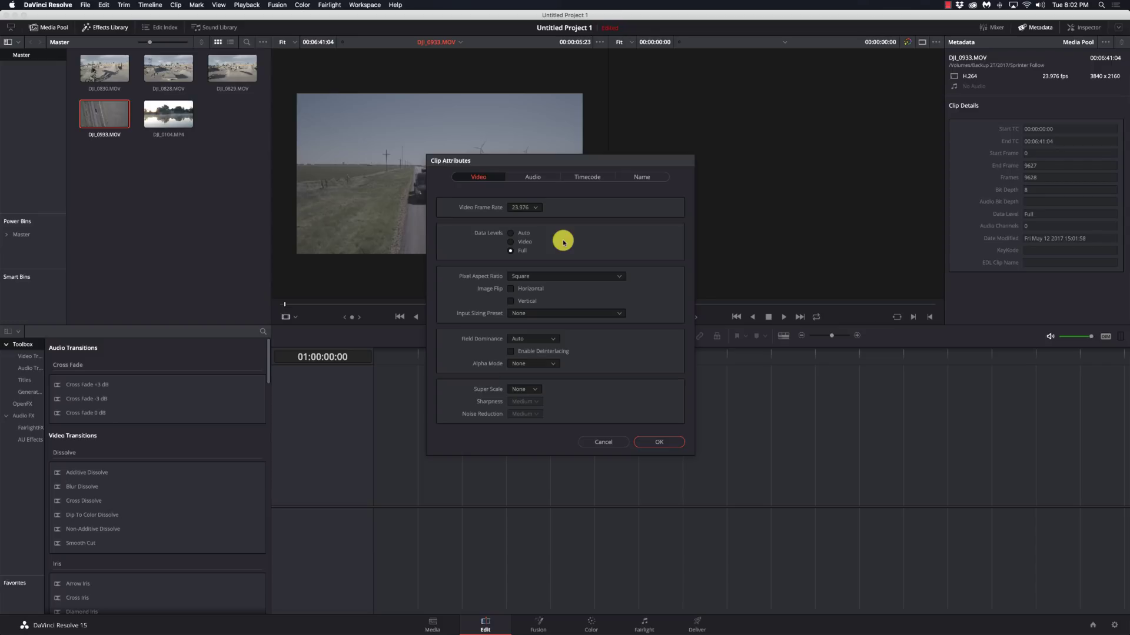
{"action": "left_click", "coordinate": [511, 251]}
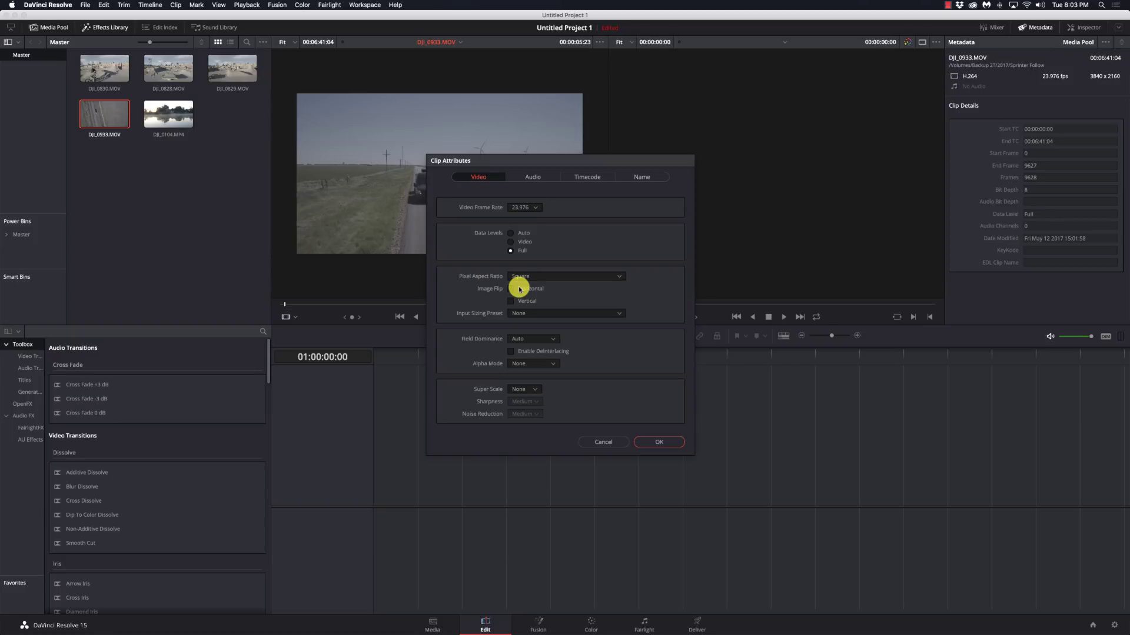
{"action": "left_click", "coordinate": [564, 279]}
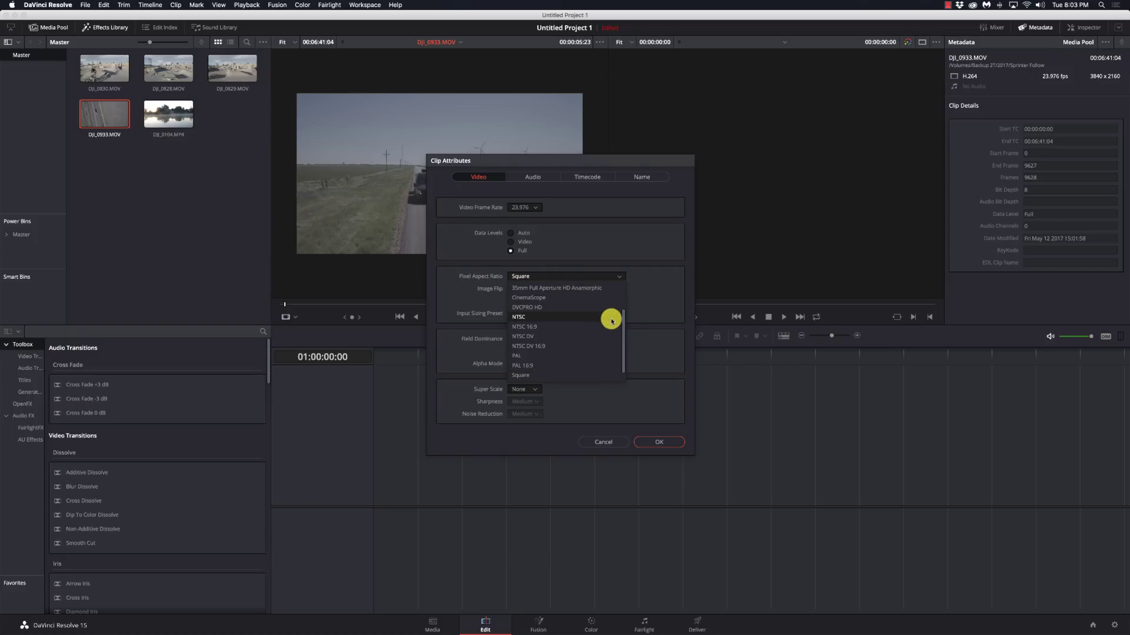
{"action": "left_click_drag", "start_coordinate": [623, 330], "coordinate": [619, 370]}
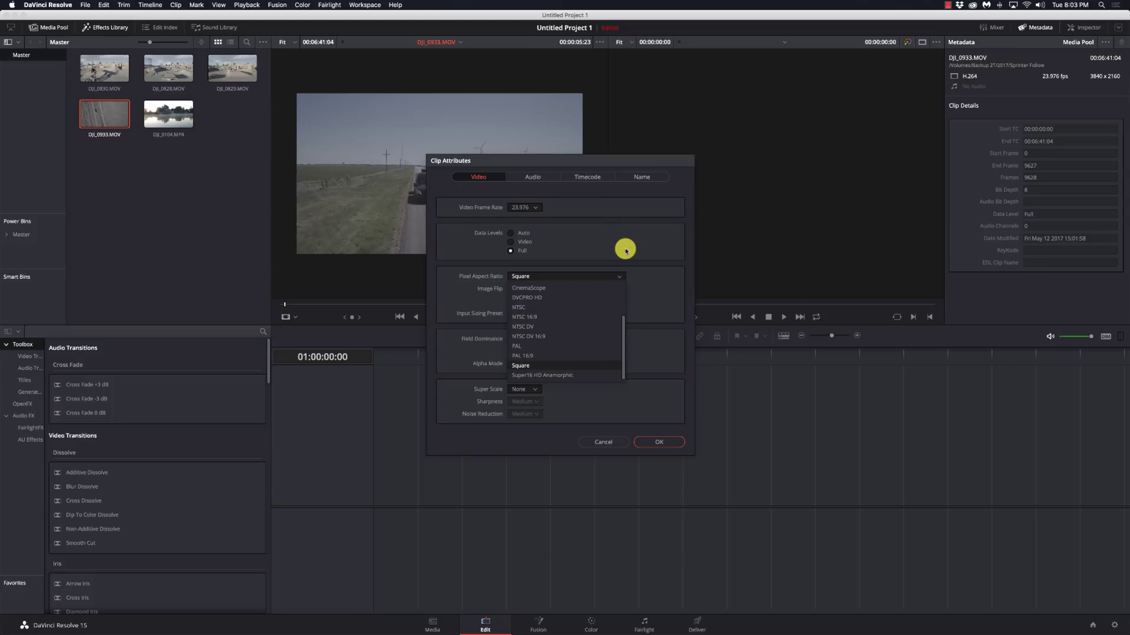
{"action": "left_click", "coordinate": [625, 248]}
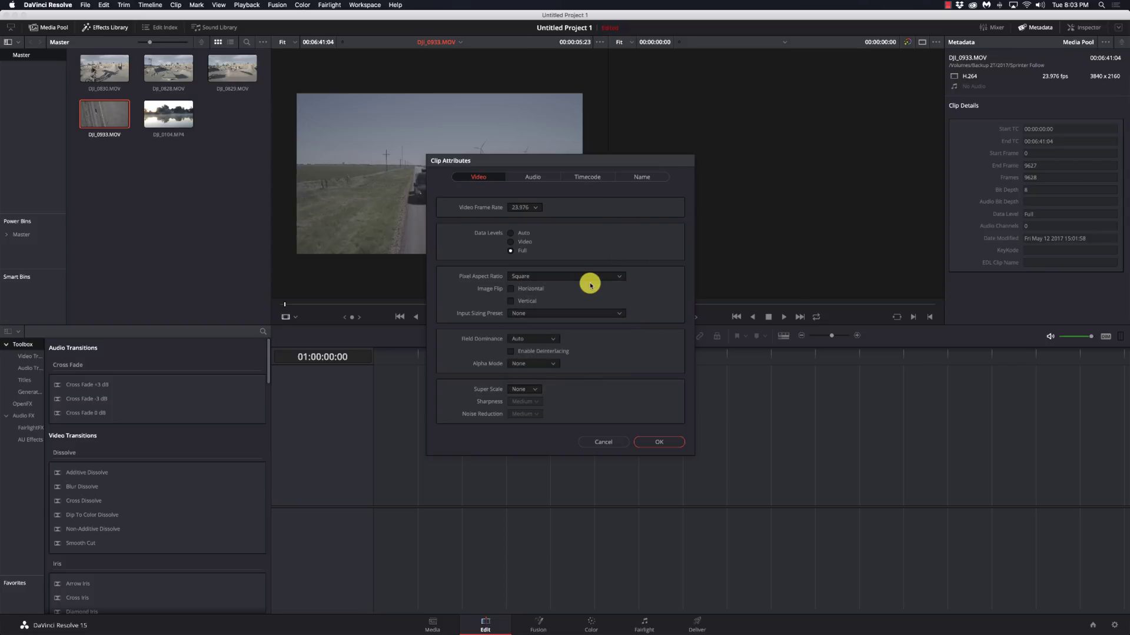
{"action": "left_click", "coordinate": [545, 312]}
{"action": "left_click", "coordinate": [557, 302]}
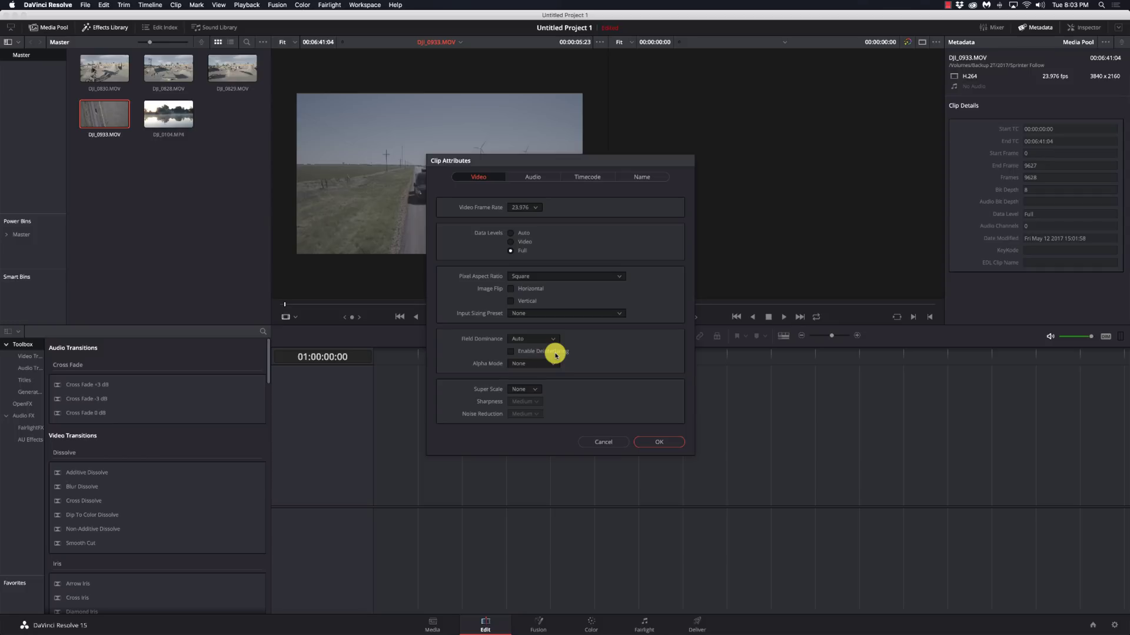
Step: Leave Alpha Mode at None and cancel the drone clip's Clip Attributes
{"action": "left_click", "coordinate": [556, 364]}
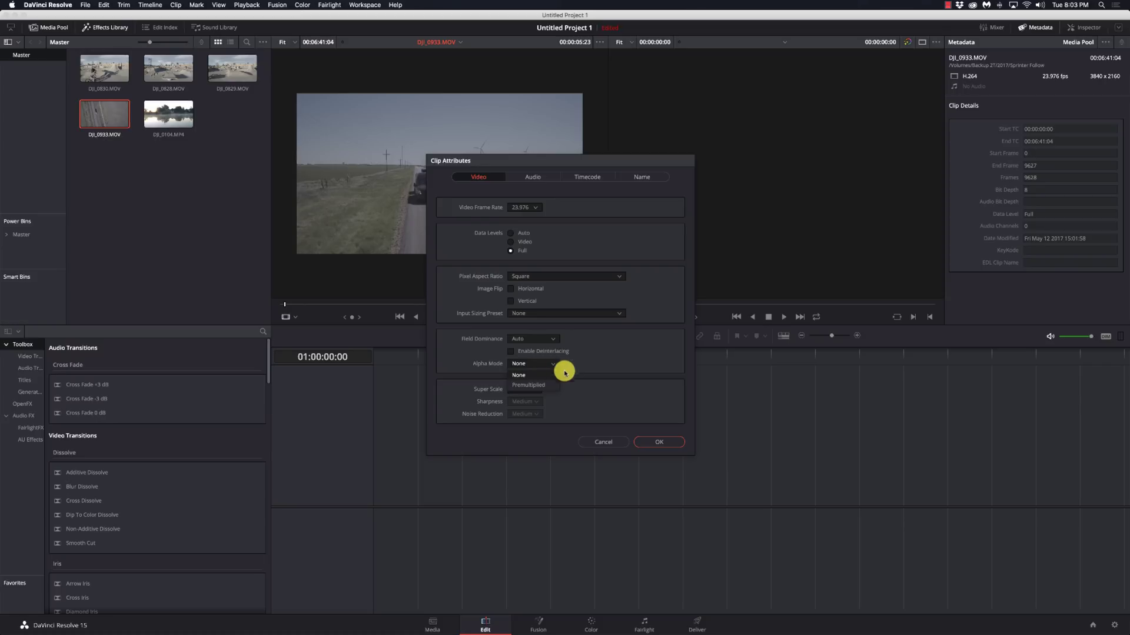
{"action": "left_click", "coordinate": [568, 377]}
{"action": "left_click", "coordinate": [546, 375]}
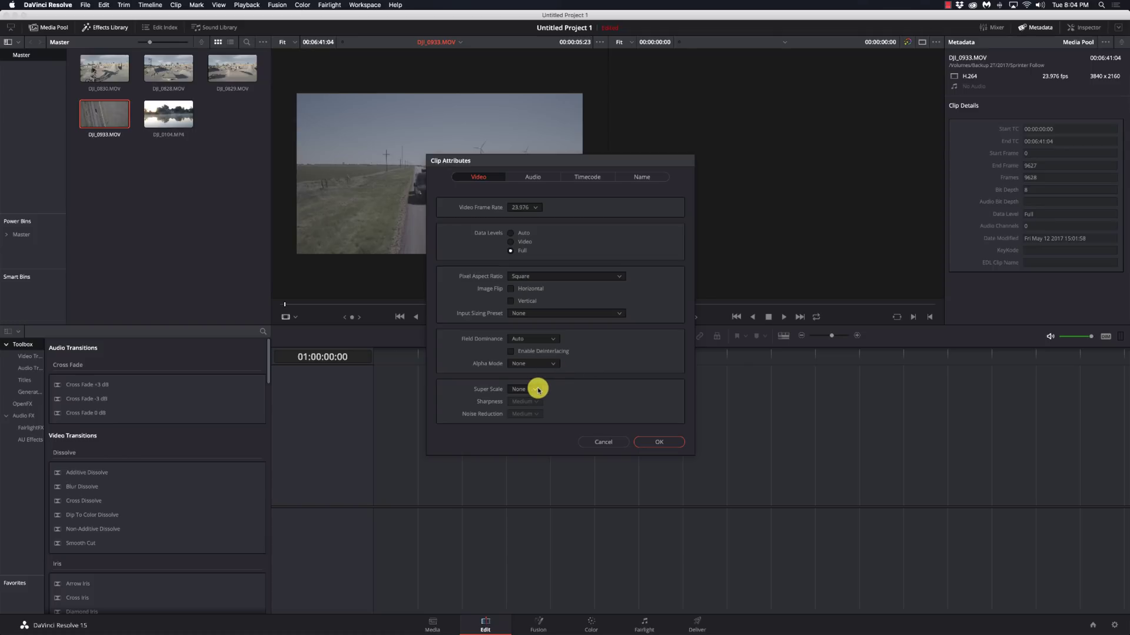
{"action": "left_click", "coordinate": [600, 444]}
Step: Load the lake clip DJI_0104.MP4 and check its Super Scale options, leaving None
{"action": "double_click", "coordinate": [167, 114]}
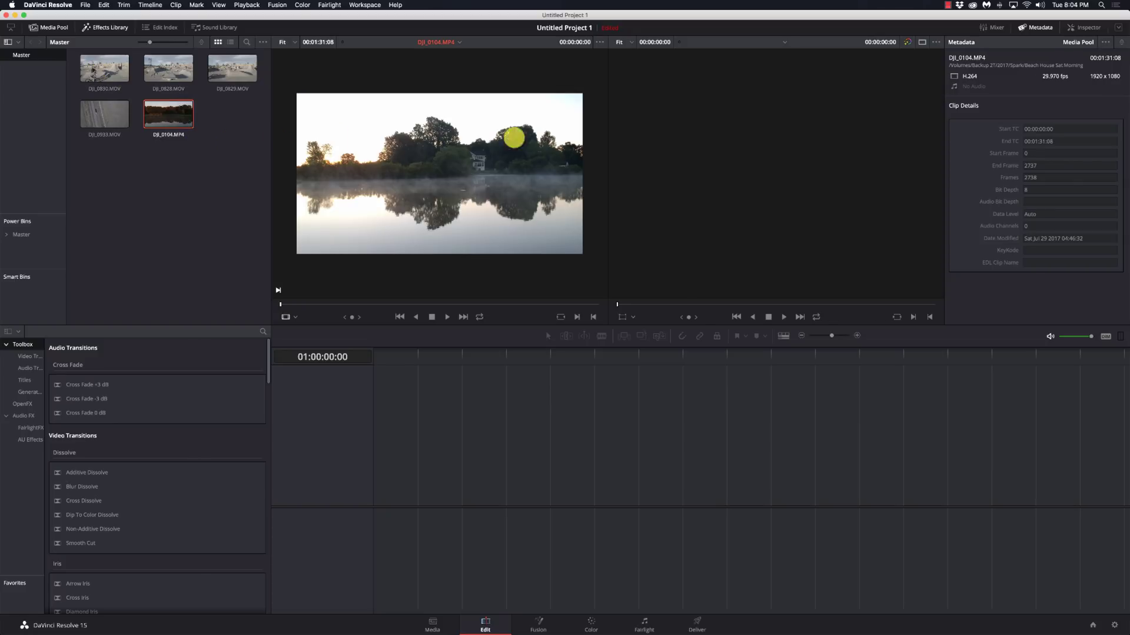
{"action": "right_click", "coordinate": [169, 118]}
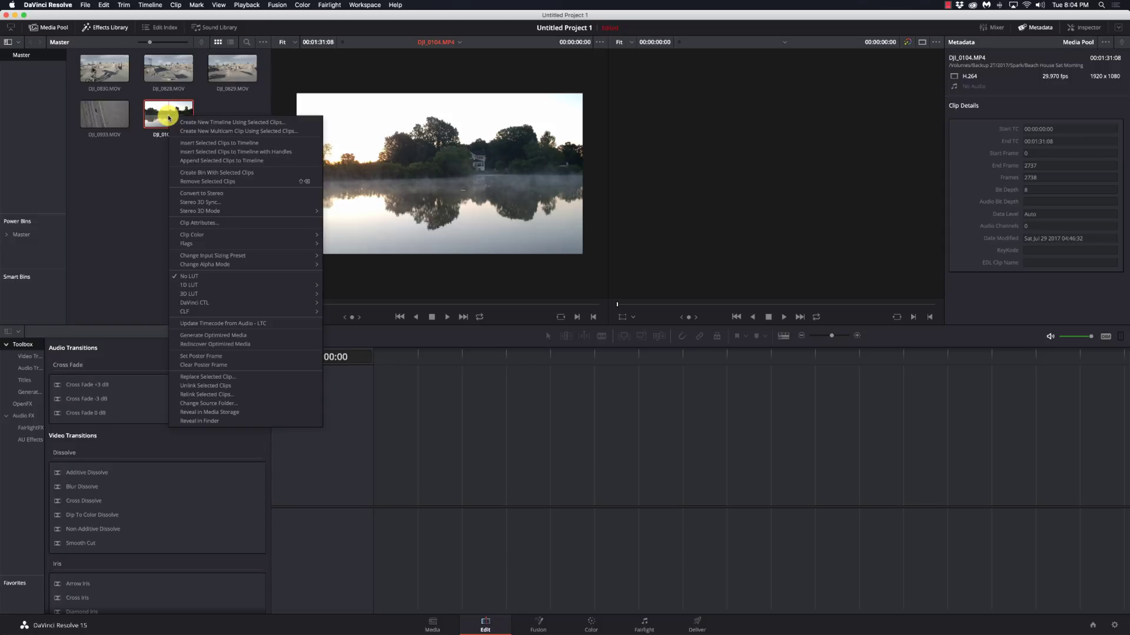
{"action": "left_click", "coordinate": [216, 227]}
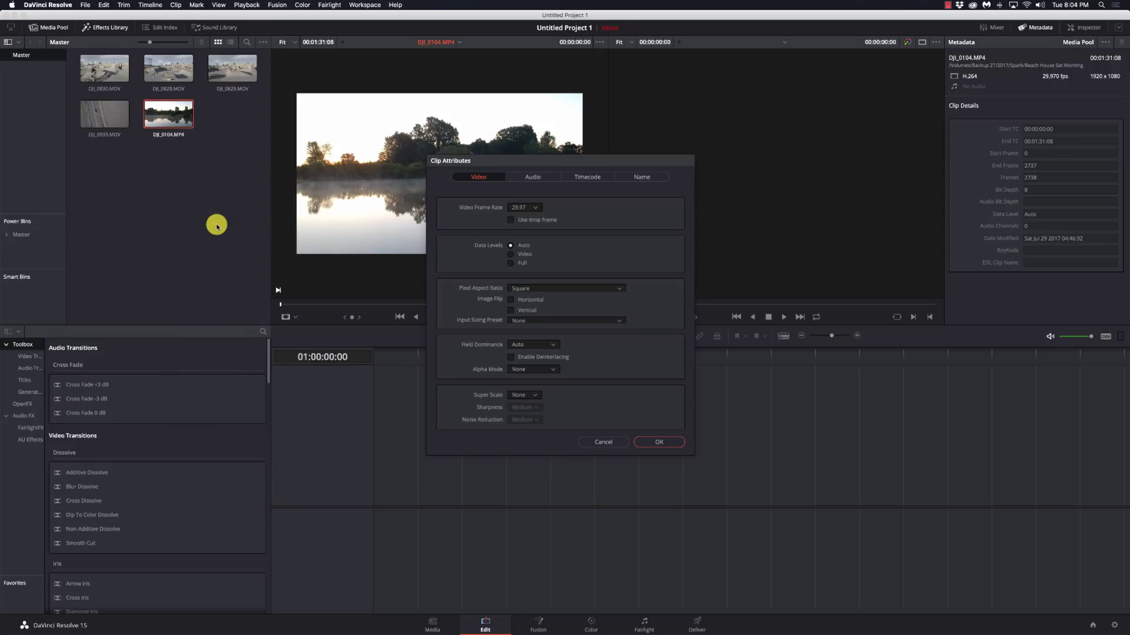
{"action": "left_click", "coordinate": [529, 396]}
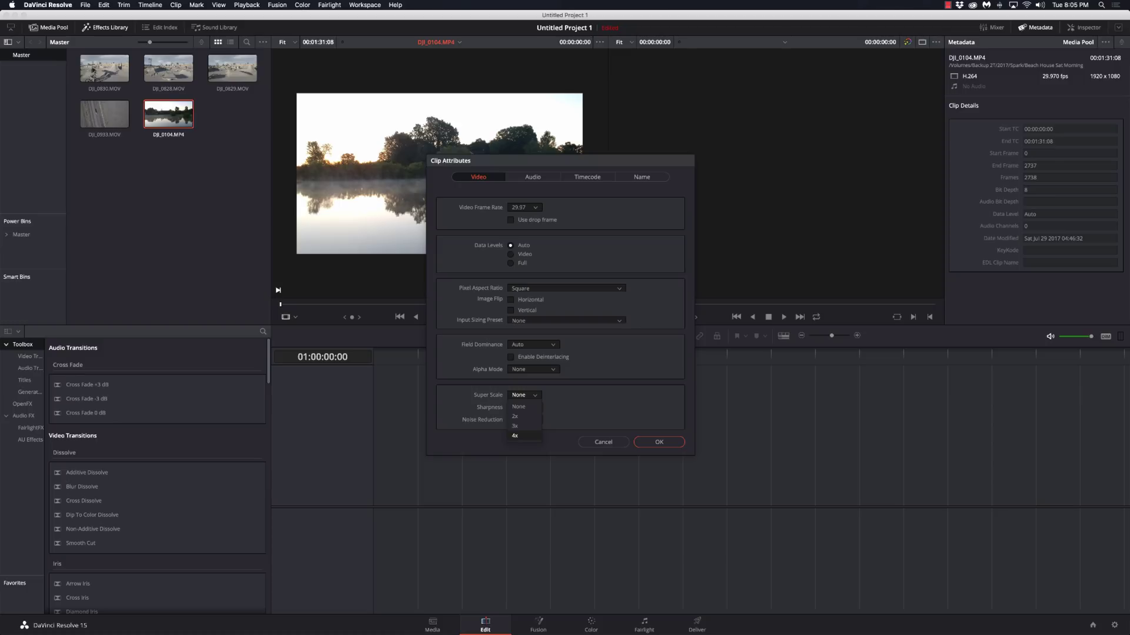
{"action": "left_click", "coordinate": [536, 407]}
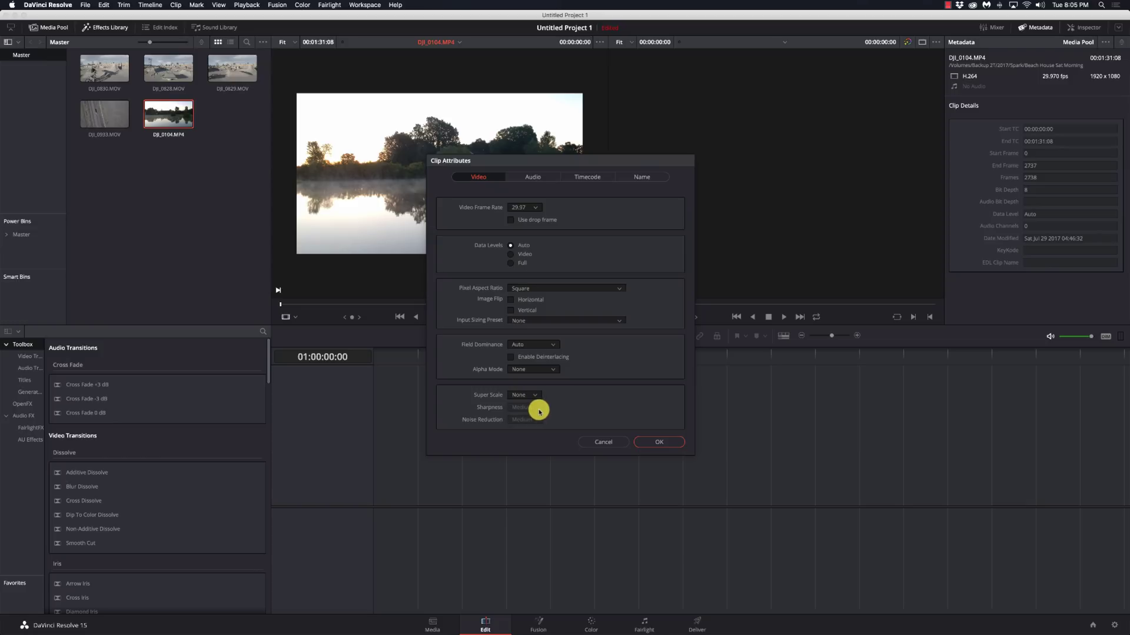
Step: Try Super Scale 2x with Sharpness Low and Noise Reduction left at Medium
{"action": "left_click", "coordinate": [533, 394]}
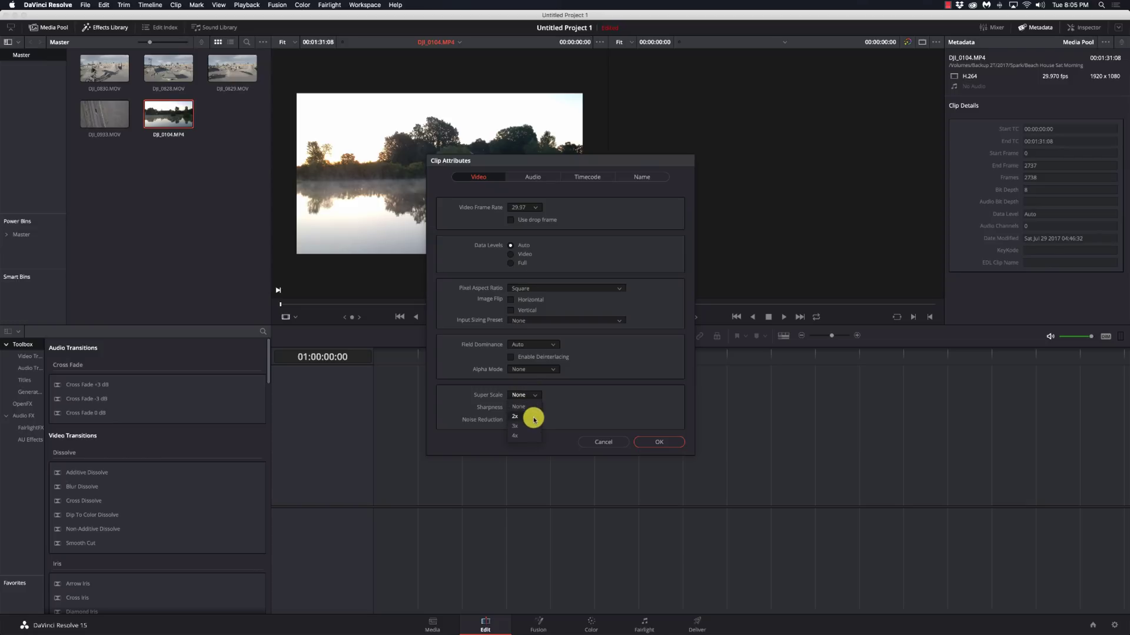
{"action": "left_click", "coordinate": [535, 414]}
{"action": "left_click", "coordinate": [537, 410]}
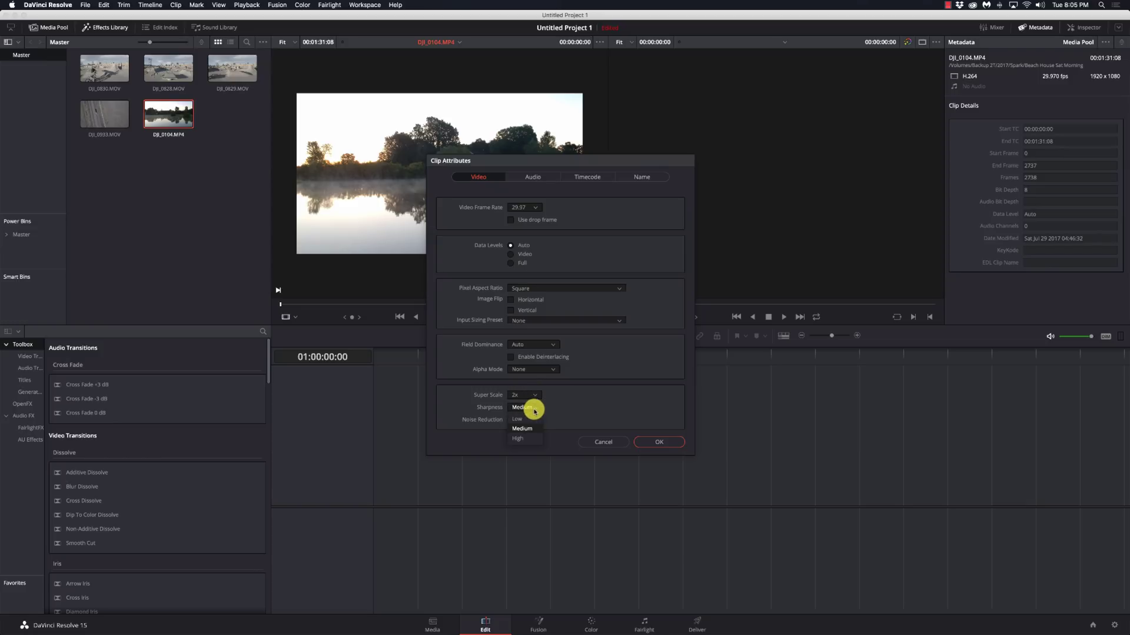
{"action": "left_click", "coordinate": [535, 429]}
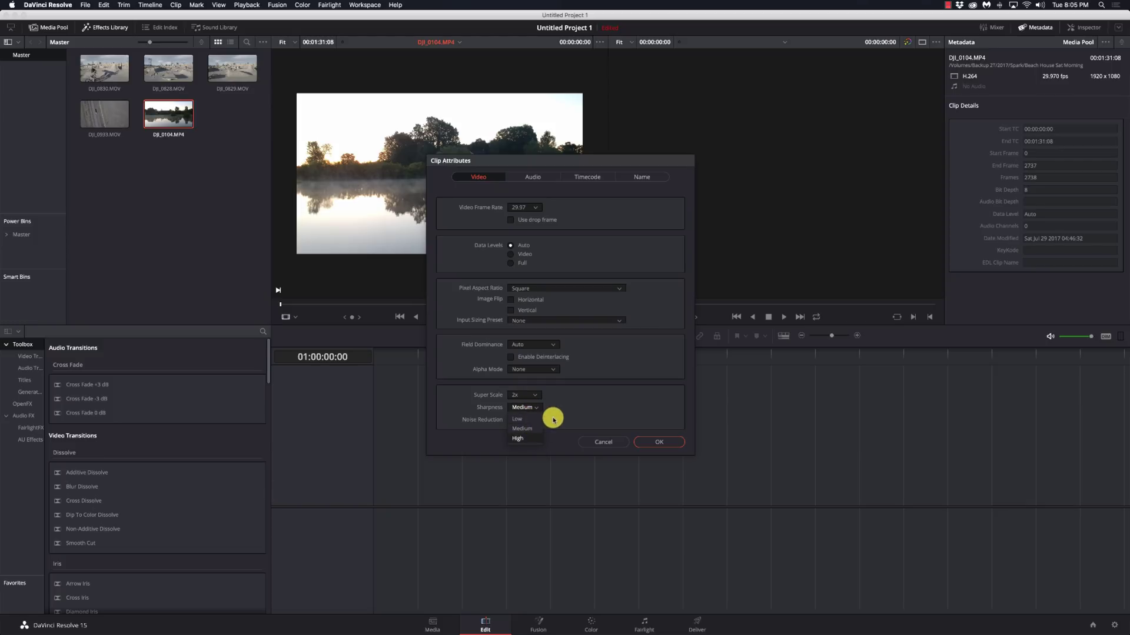
{"action": "left_click", "coordinate": [537, 423]}
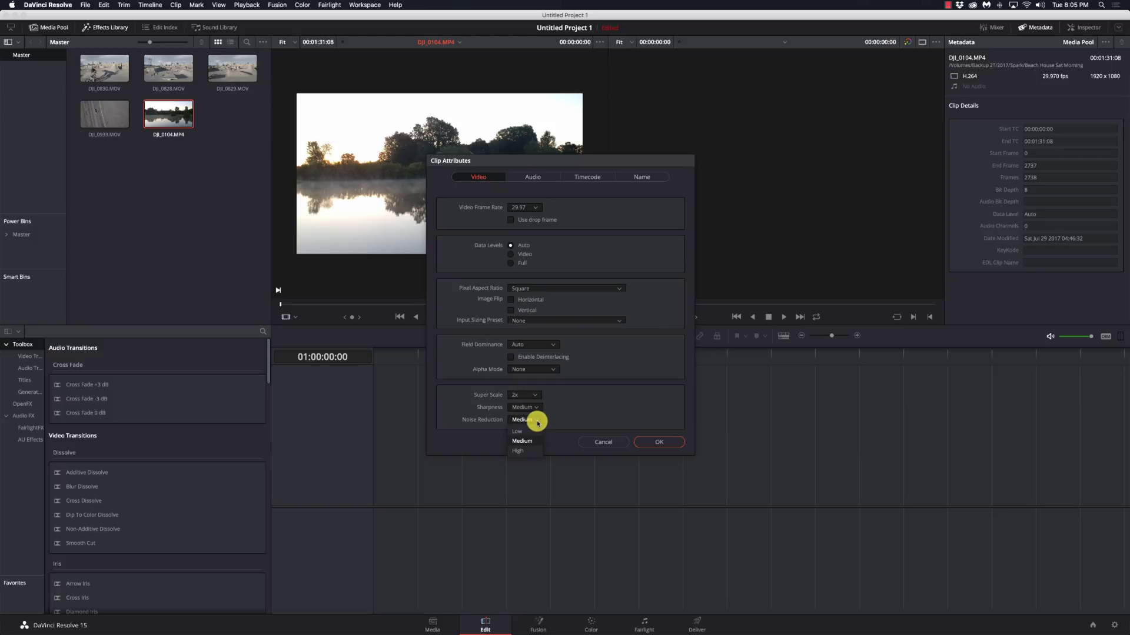
{"action": "left_click", "coordinate": [574, 413]}
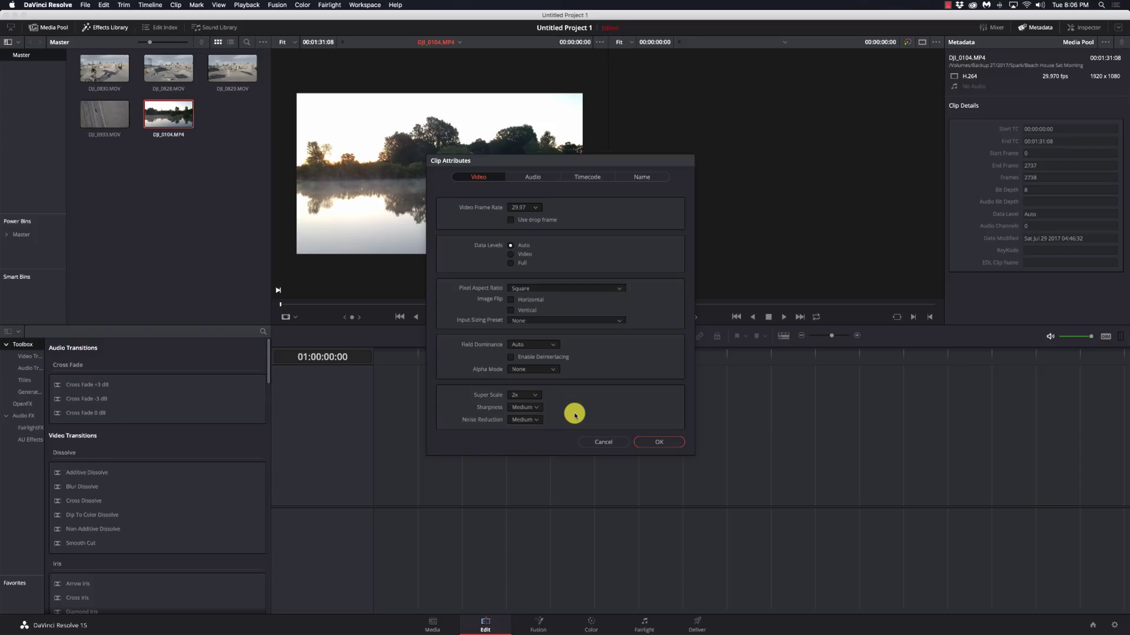
{"action": "left_click", "coordinate": [528, 419]}
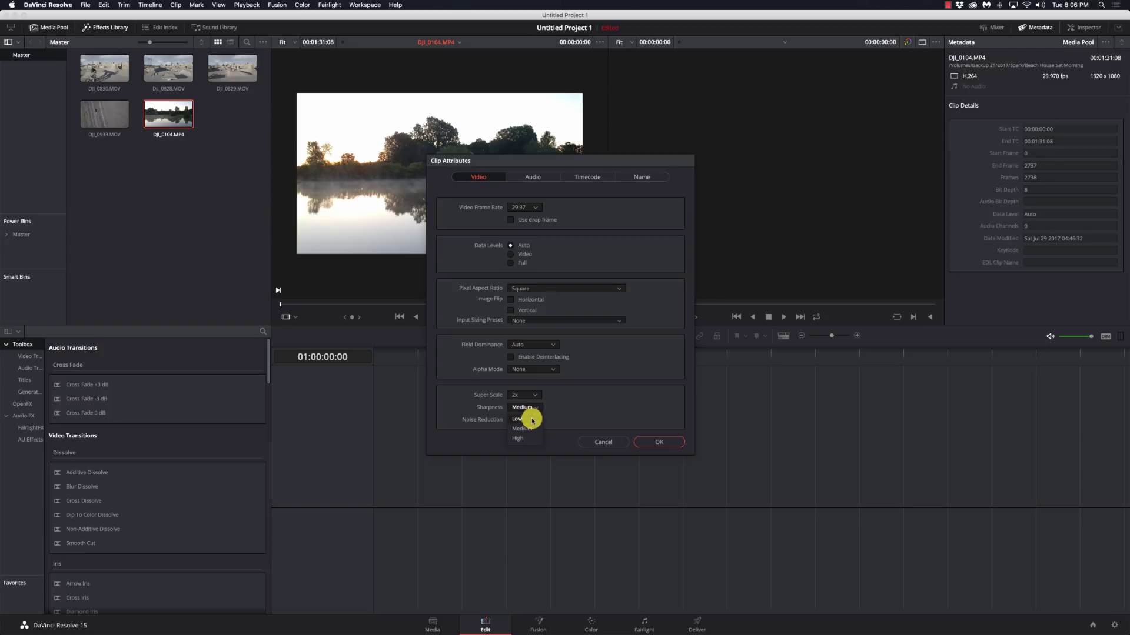
{"action": "left_click", "coordinate": [532, 419]}
{"action": "left_click", "coordinate": [537, 420]}
{"action": "left_click", "coordinate": [565, 419]}
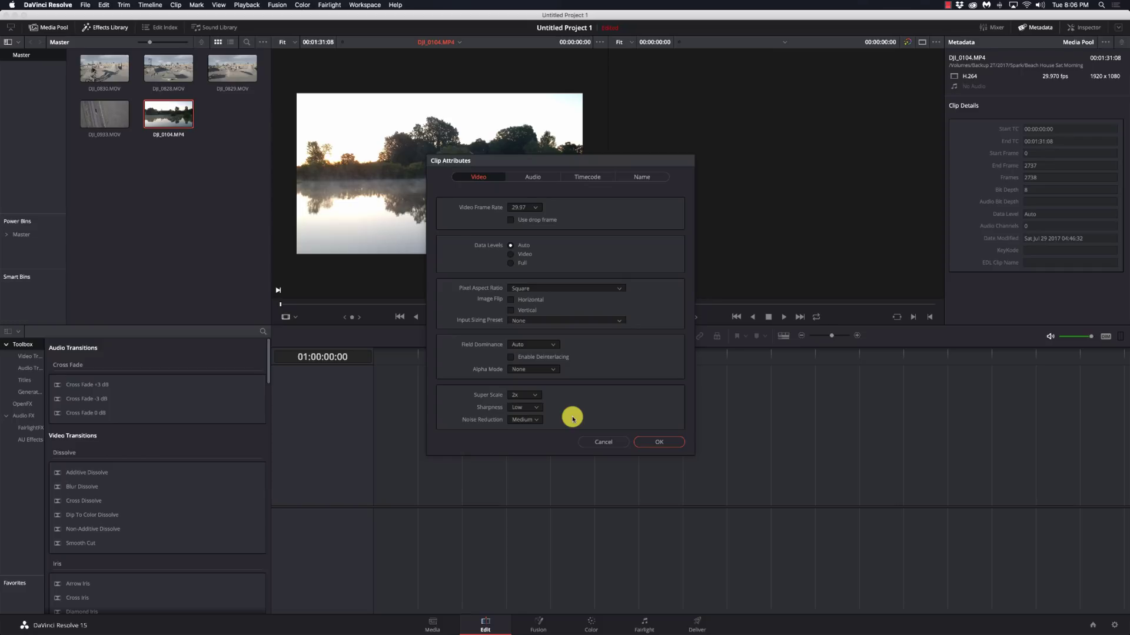
Step: Revert Super Scale to None and view the clip's audio attributes
{"action": "left_click", "coordinate": [536, 396]}
{"action": "left_click", "coordinate": [536, 405]}
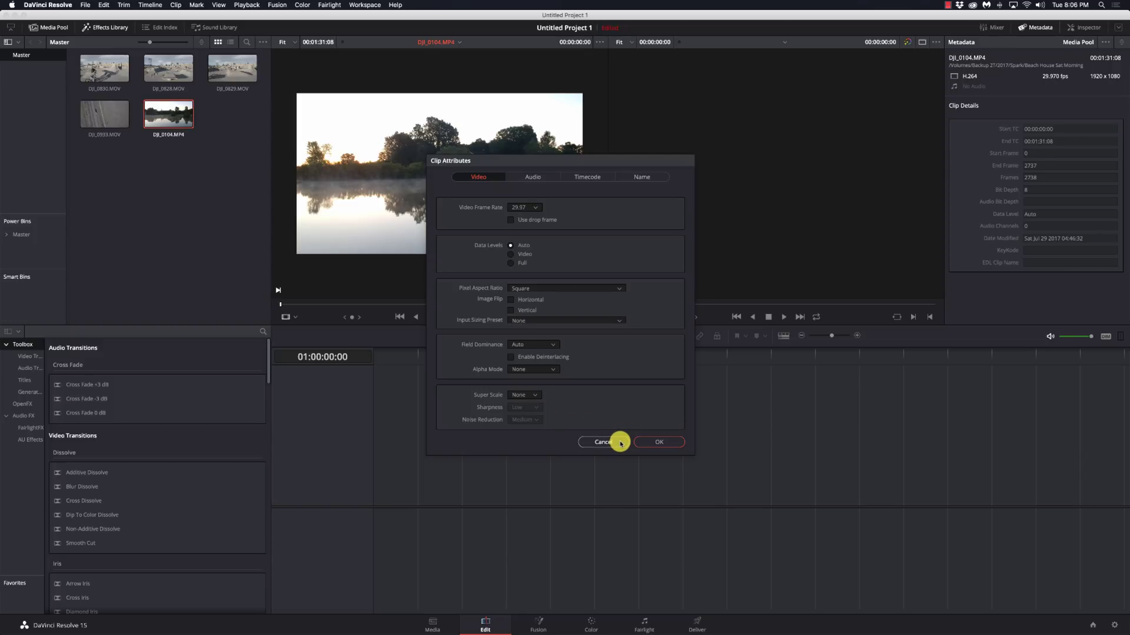
{"action": "left_click", "coordinate": [533, 179]}
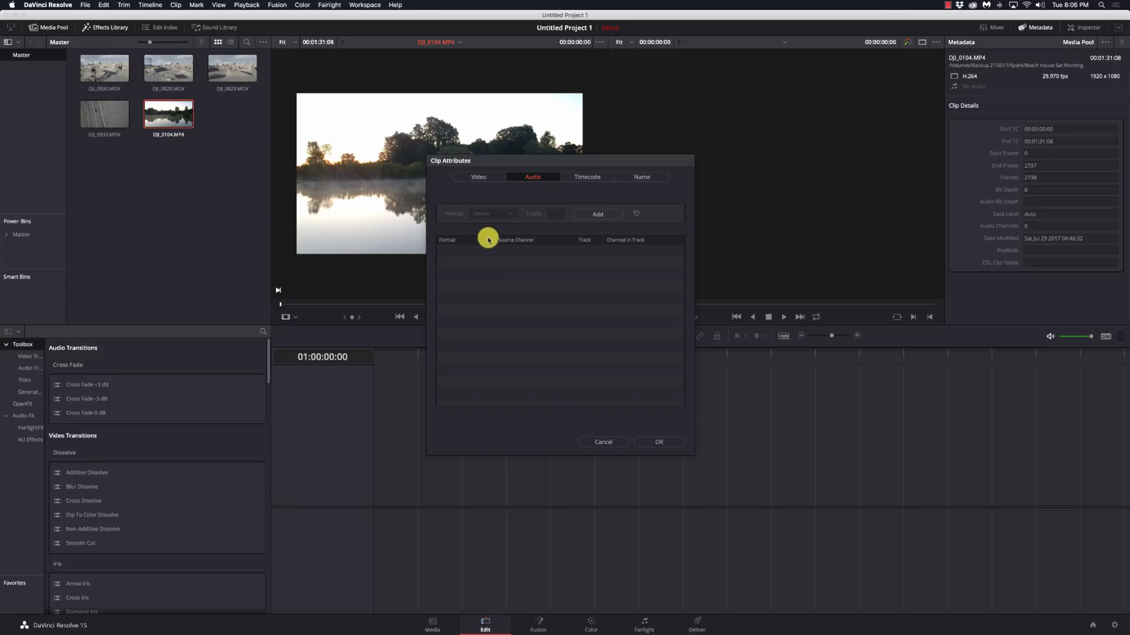
Step: Cancel the lake clip's attributes and move to the Media page's clip list
{"action": "left_click", "coordinate": [602, 446]}
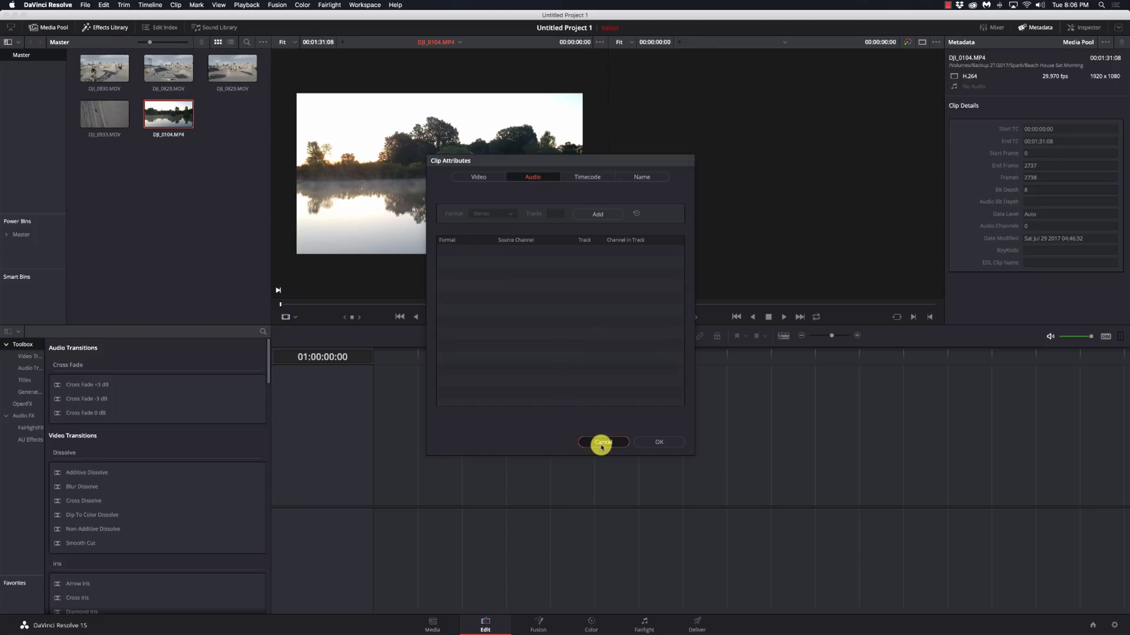
{"action": "left_click", "coordinate": [432, 624]}
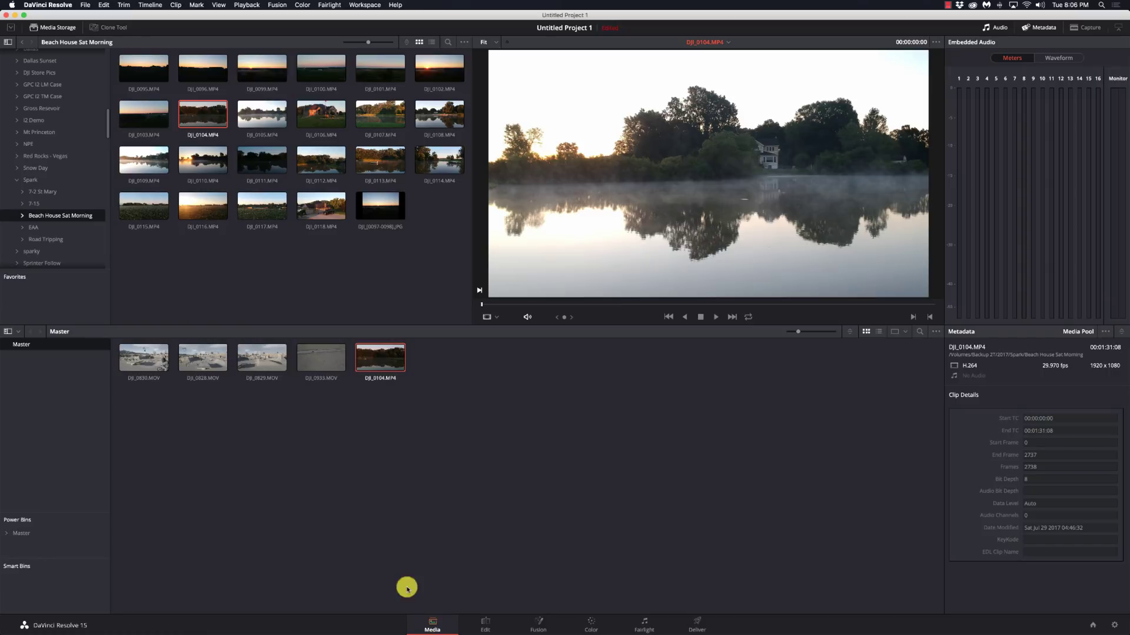
{"action": "scroll", "coordinate": [69, 196], "scroll_direction": "up", "scroll_amount": 5}
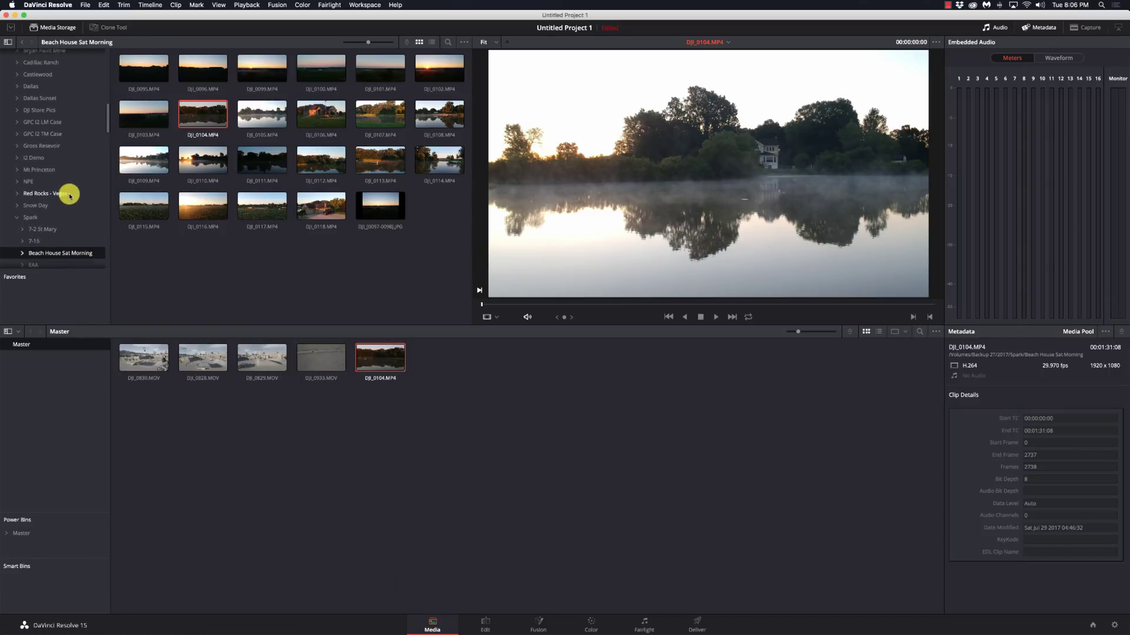
{"action": "scroll", "coordinate": [70, 196], "scroll_direction": "up", "scroll_amount": 3}
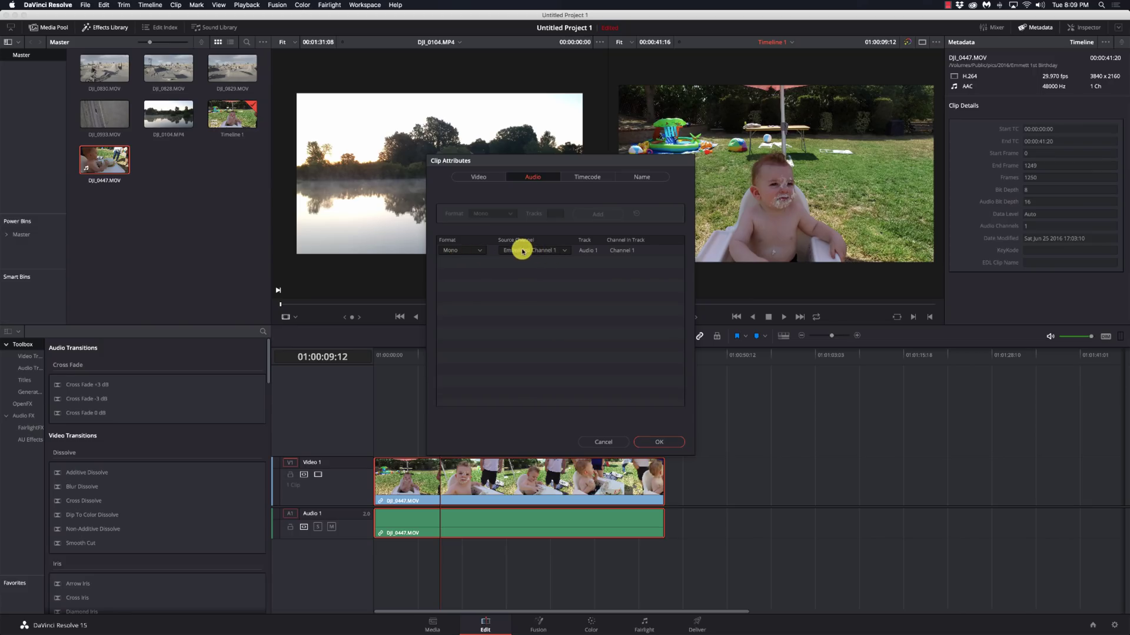
Step: Set the audio format to Stereo with the Right channel from Embedded Channel 1, then play back
{"action": "left_click", "coordinate": [469, 249]}
{"action": "left_click", "coordinate": [471, 269]}
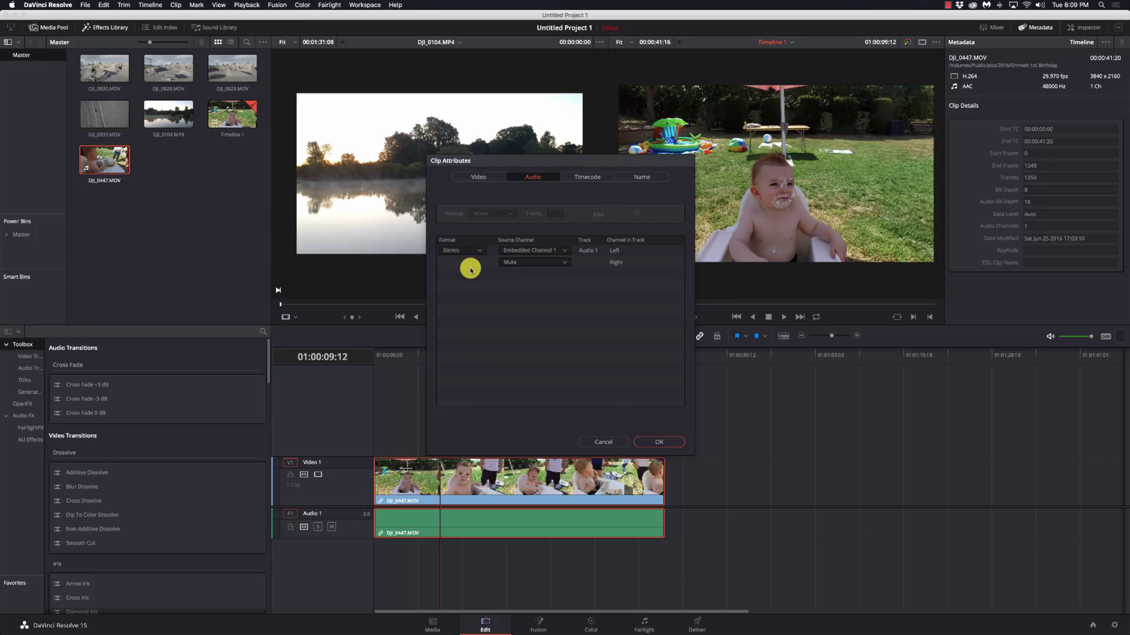
{"action": "left_click", "coordinate": [538, 261]}
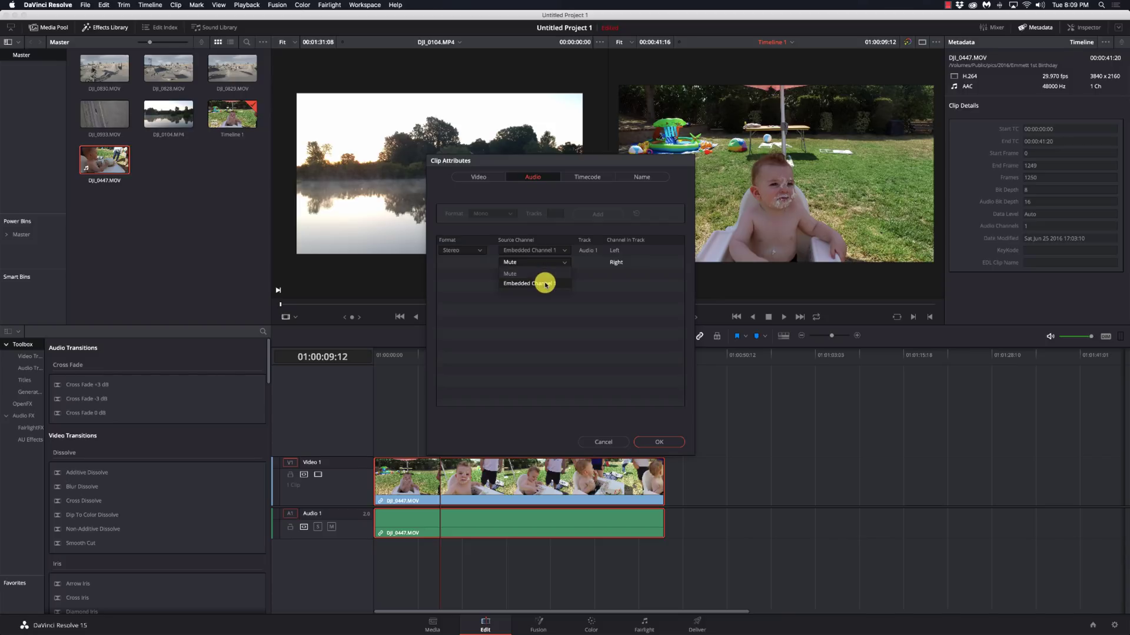
{"action": "left_click", "coordinate": [544, 285]}
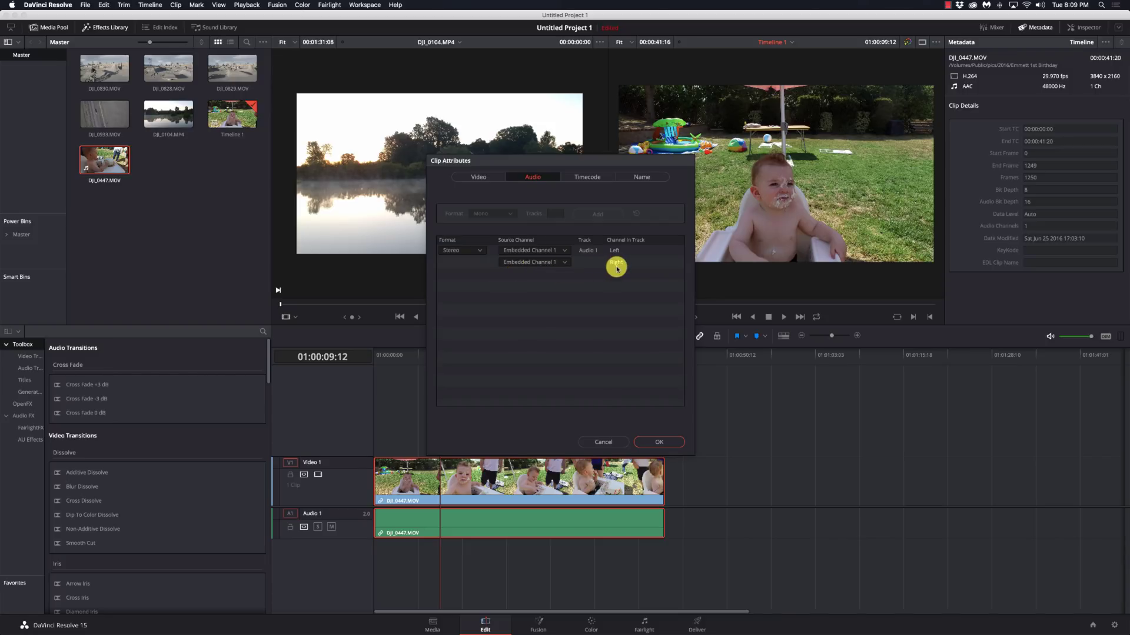
{"action": "left_click", "coordinate": [660, 442]}
{"action": "key", "text": "space"}
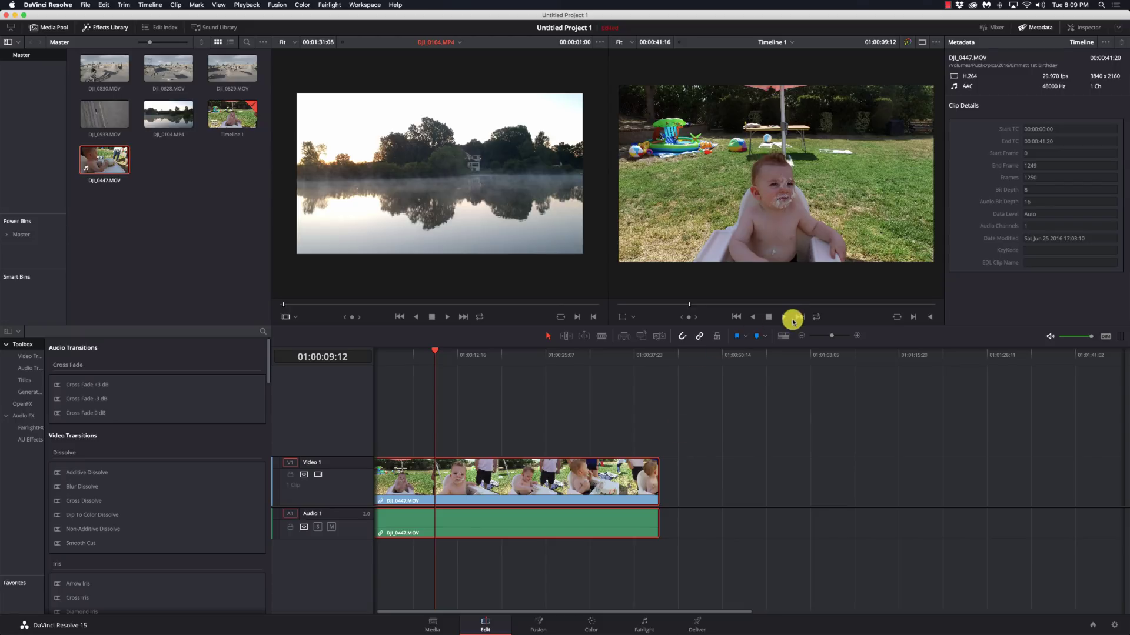
{"action": "left_click", "coordinate": [785, 318]}
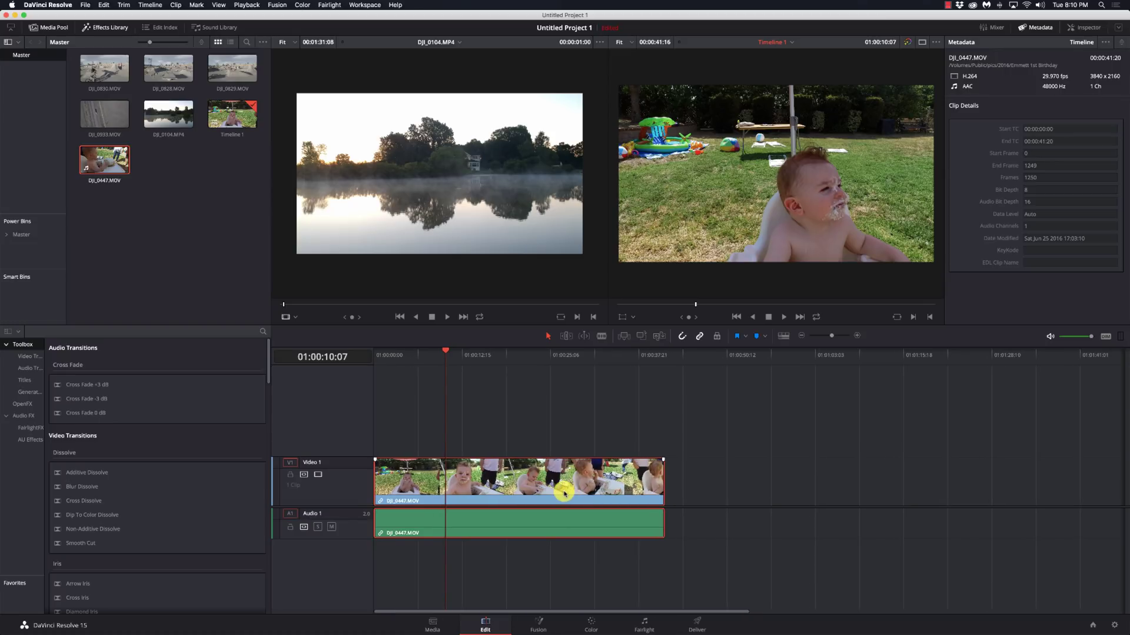
Step: Reopen the timeline clip's Clip Attributes and view its Timecode, then Name settings
{"action": "right_click", "coordinate": [563, 493]}
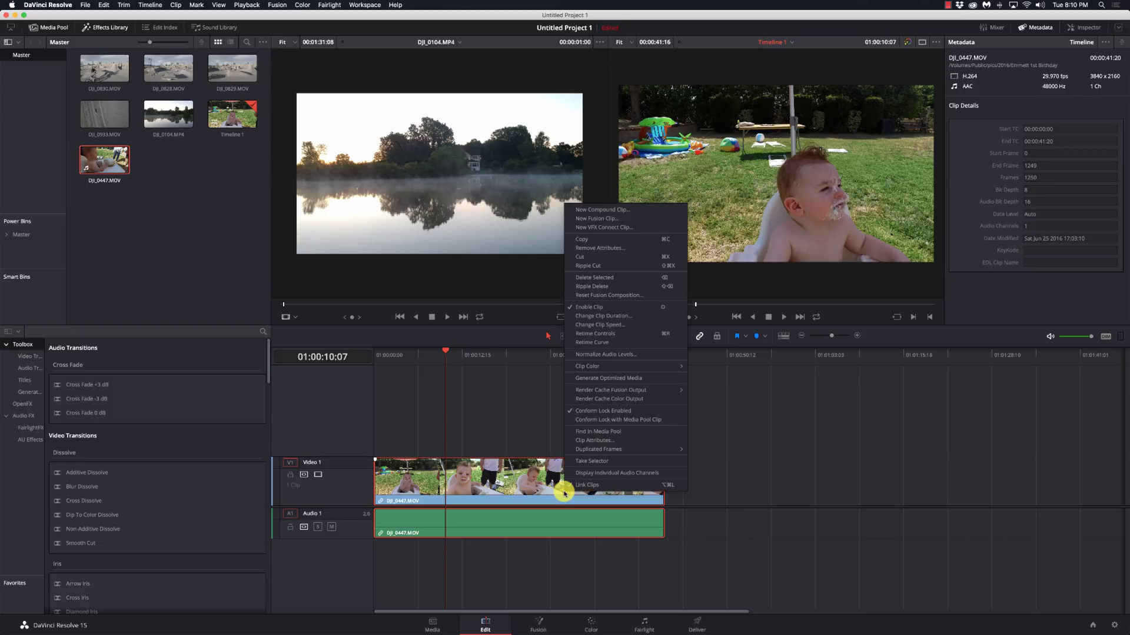
{"action": "left_click", "coordinate": [596, 441]}
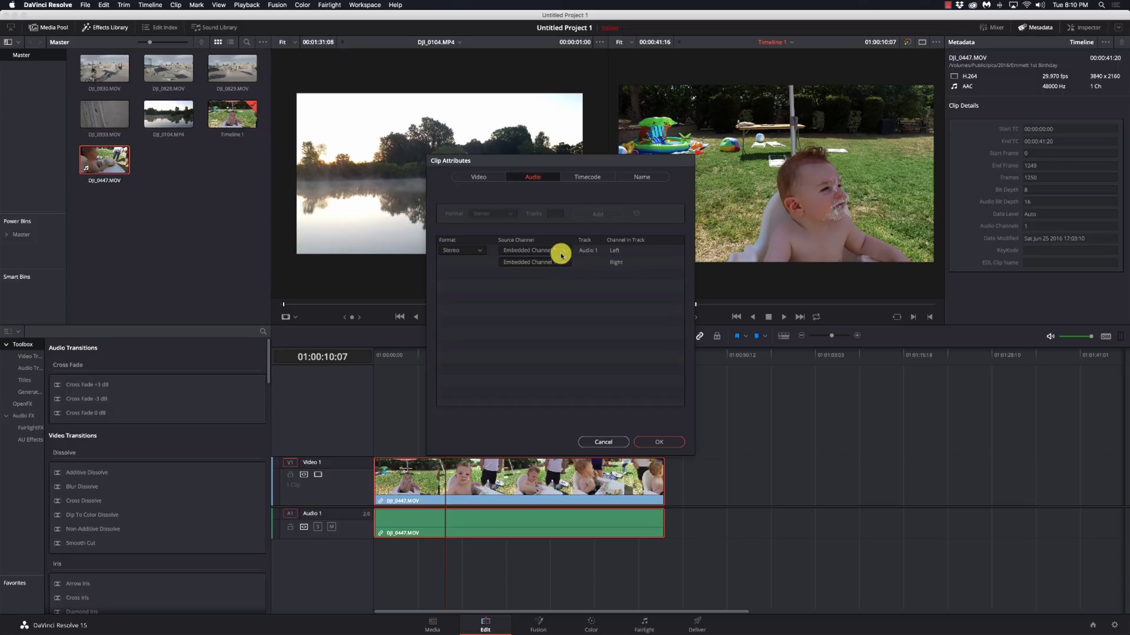
{"action": "left_click", "coordinate": [586, 178]}
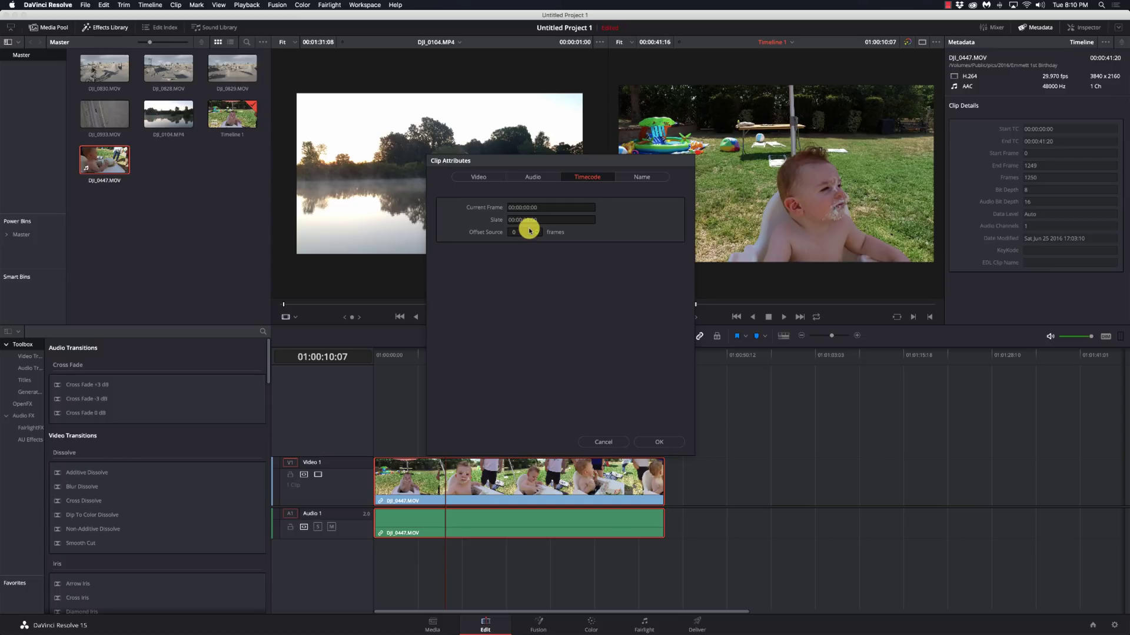
{"action": "left_click", "coordinate": [634, 176]}
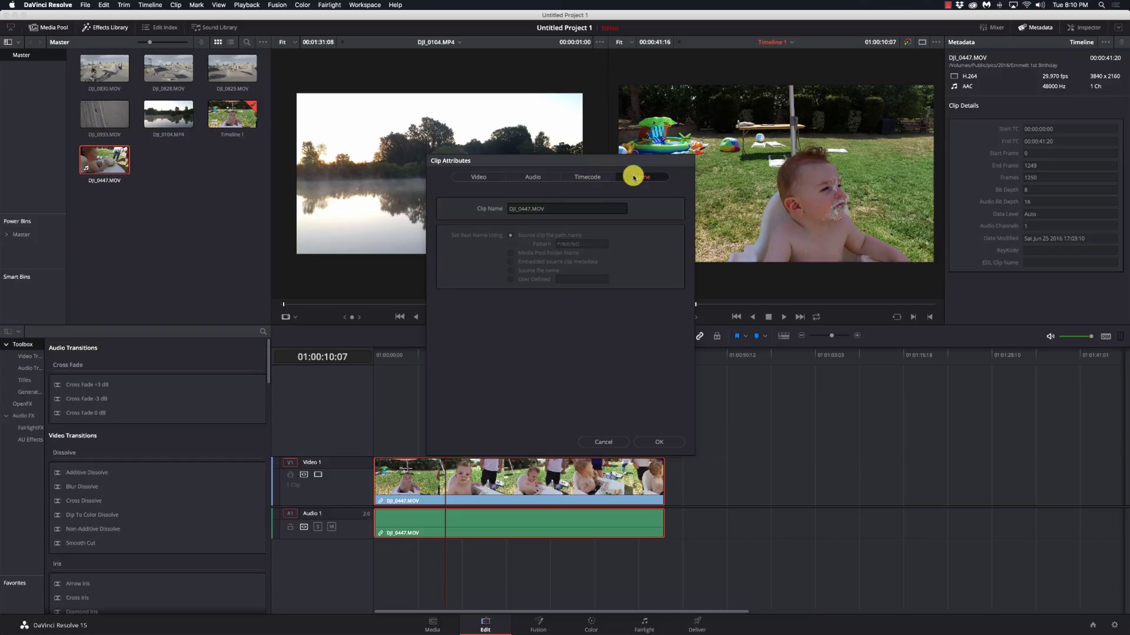
Step: Replace the clip name DJI_0447.MOV with 'Birthday' and confirm it
{"action": "left_click", "coordinate": [563, 210]}
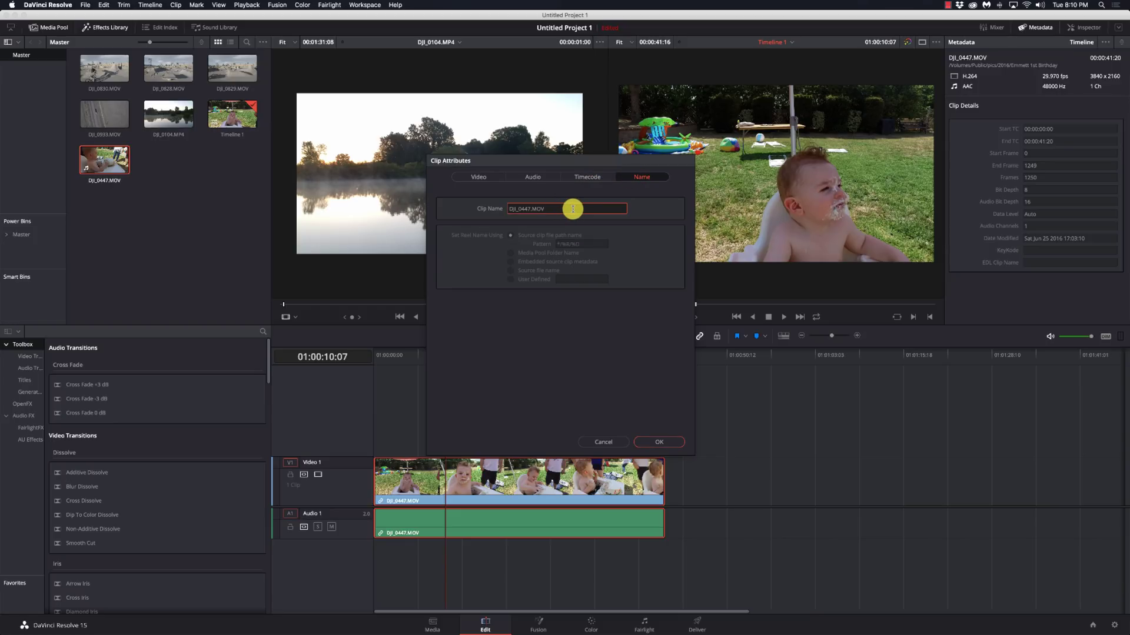
{"action": "left_click_drag", "start_coordinate": [573, 209], "coordinate": [494, 200]}
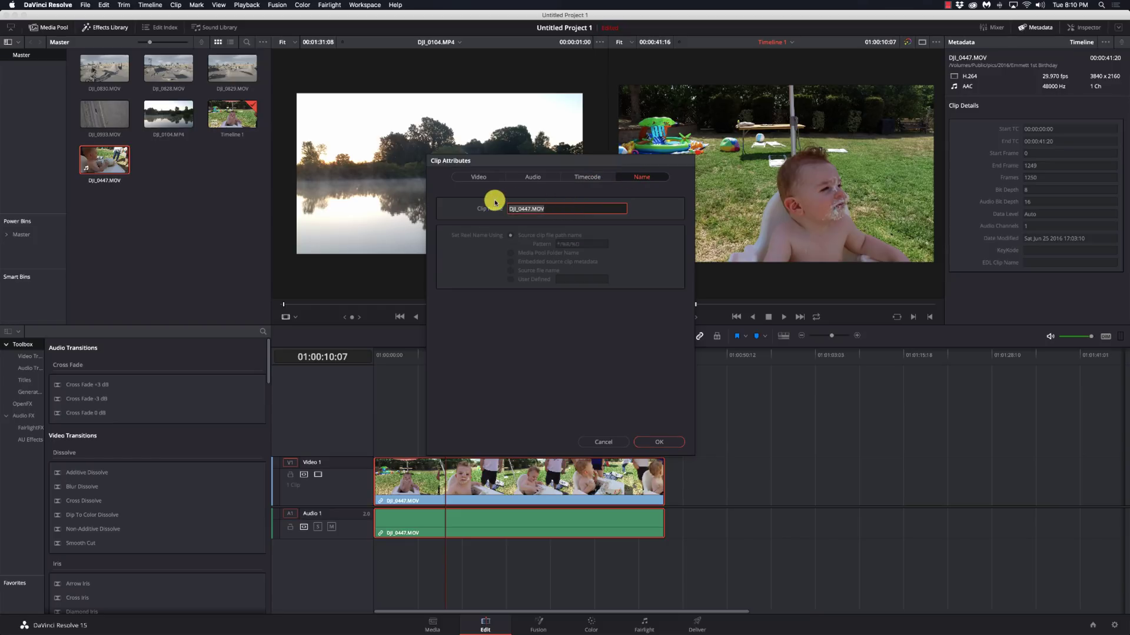
{"action": "type", "text": "Birthday"}
{"action": "left_click", "coordinate": [658, 441]}
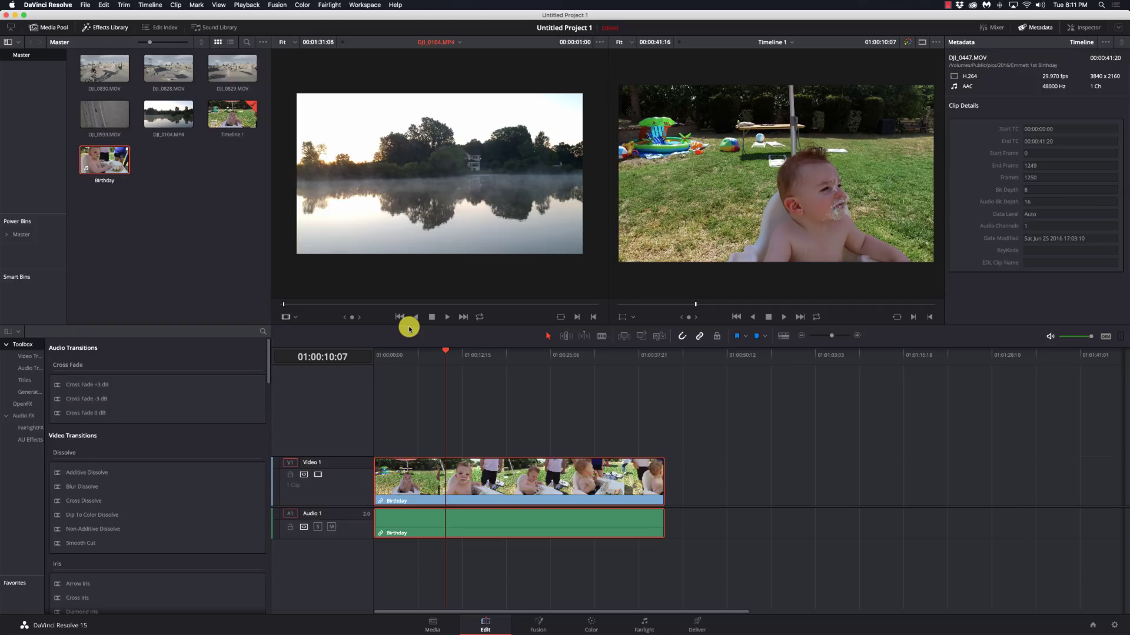
{"action": "right_click", "coordinate": [573, 481]}
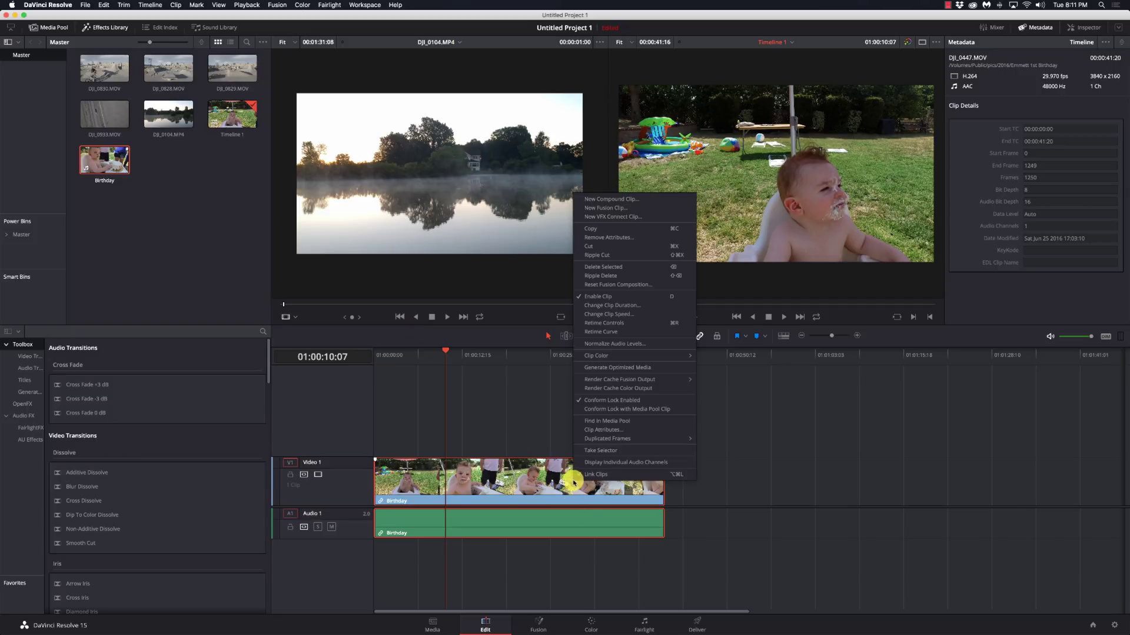
{"action": "left_click", "coordinate": [603, 429]}
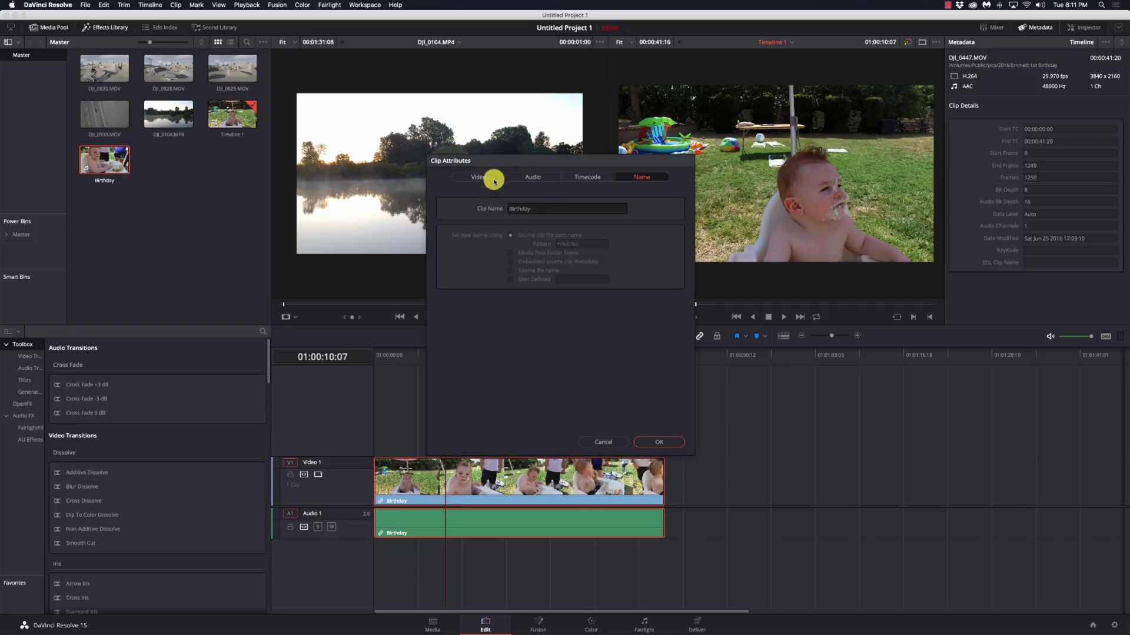
{"action": "left_click", "coordinate": [535, 208]}
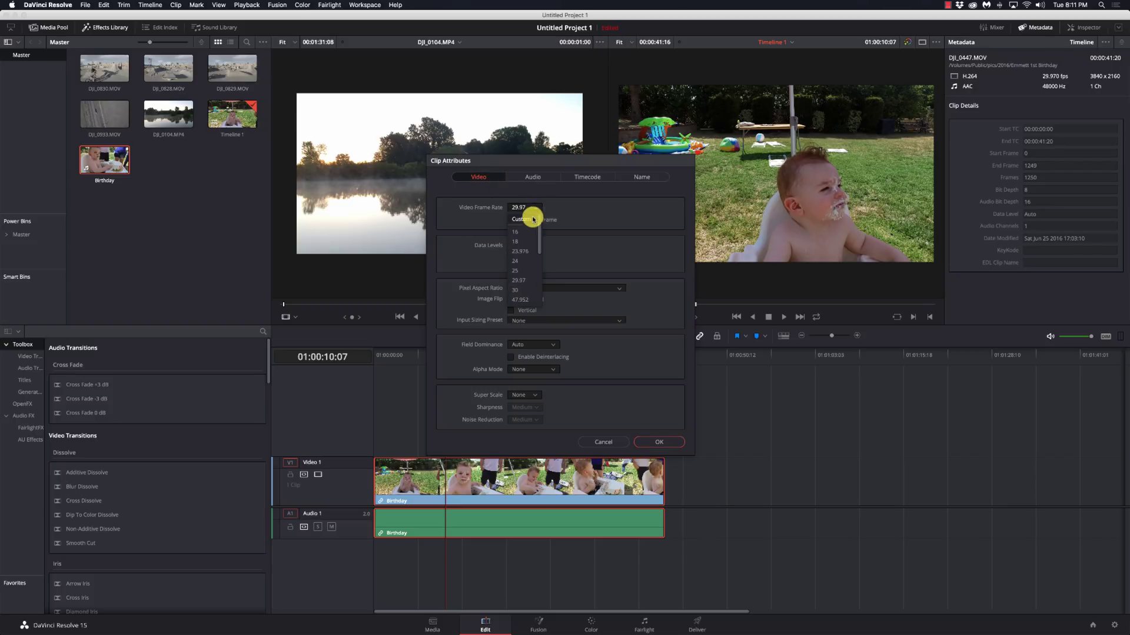
{"action": "left_click", "coordinate": [579, 217]}
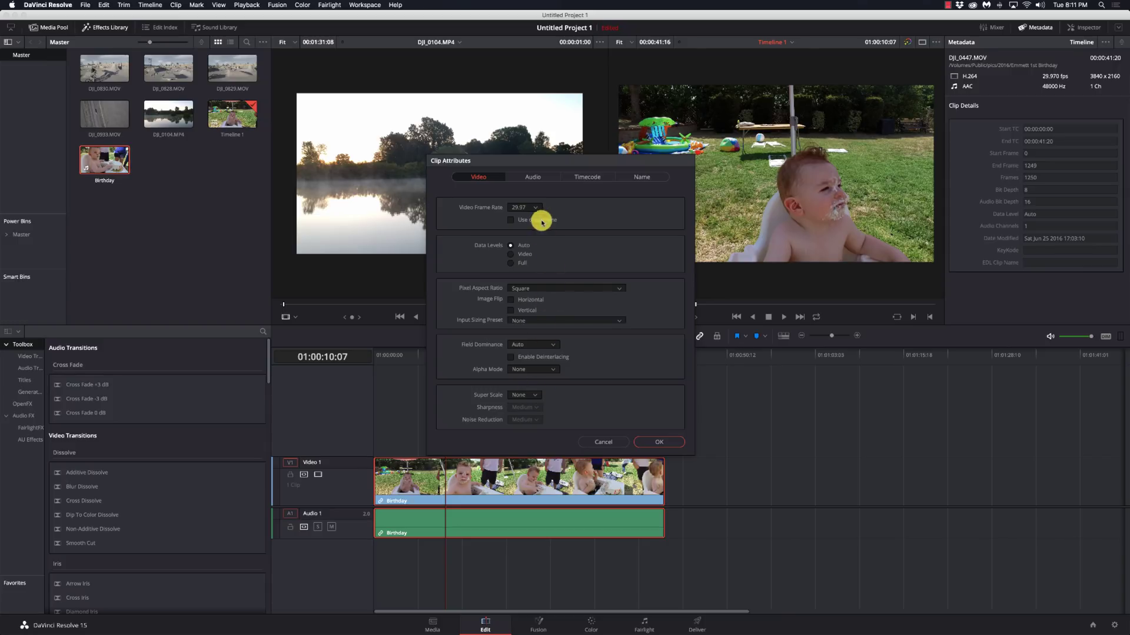
{"action": "left_click", "coordinate": [536, 178]}
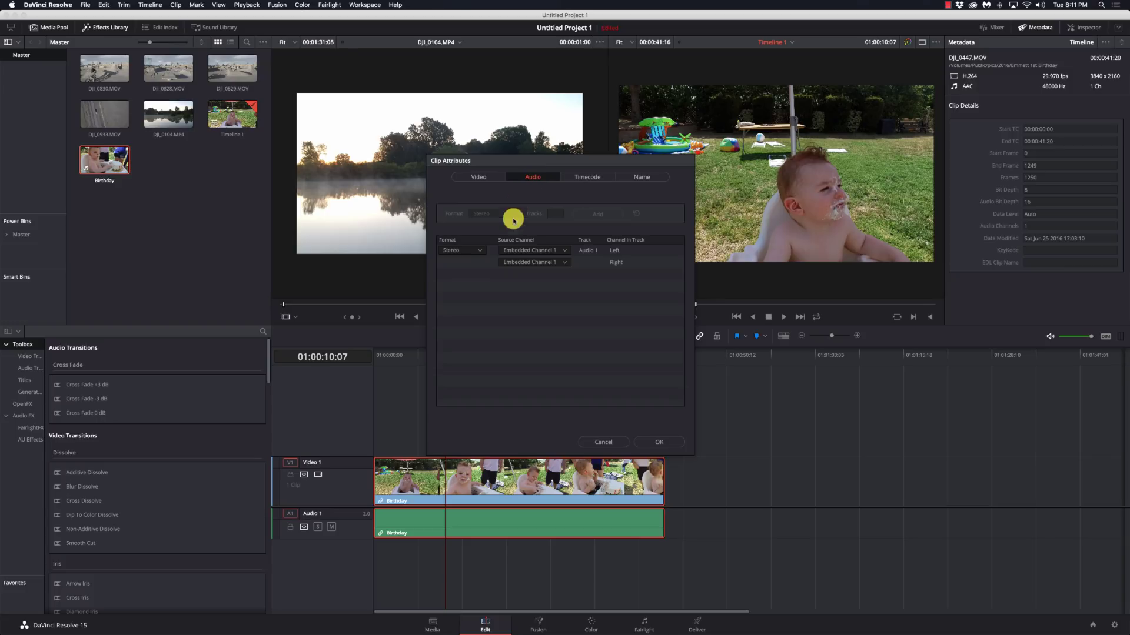
{"action": "left_click", "coordinate": [479, 250]}
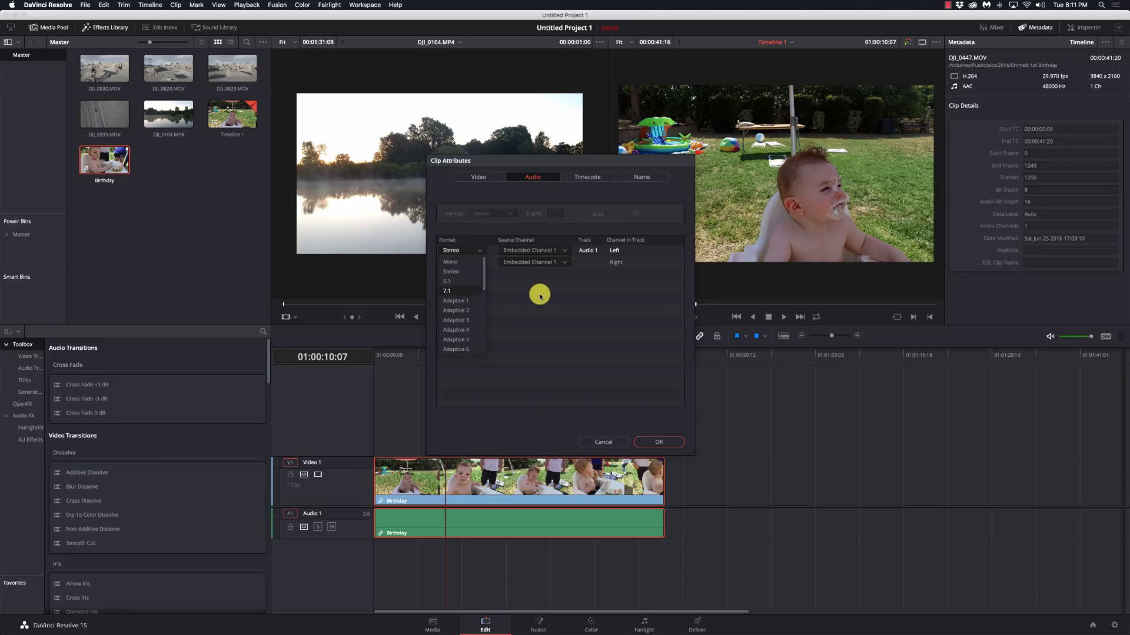
{"action": "mouse_move", "coordinate": [481, 267]}
{"action": "left_mouse_down"}
{"action": "mouse_move", "coordinate": [483, 349]}
{"action": "mouse_move", "coordinate": [479, 245]}
{"action": "left_mouse_up"}
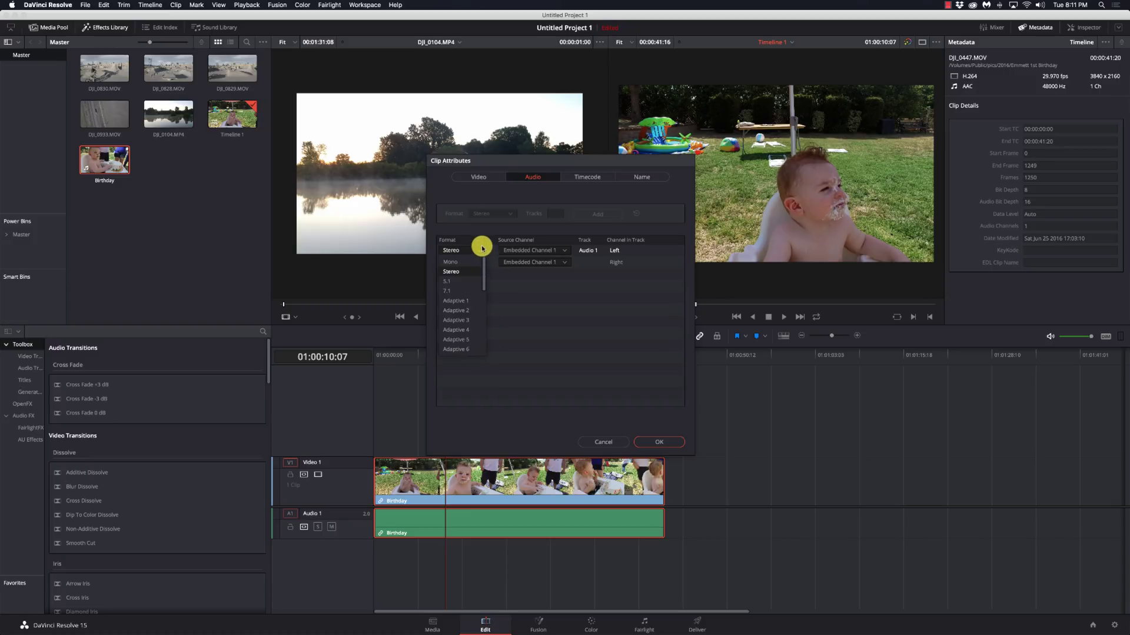
{"action": "left_click", "coordinate": [500, 285]}
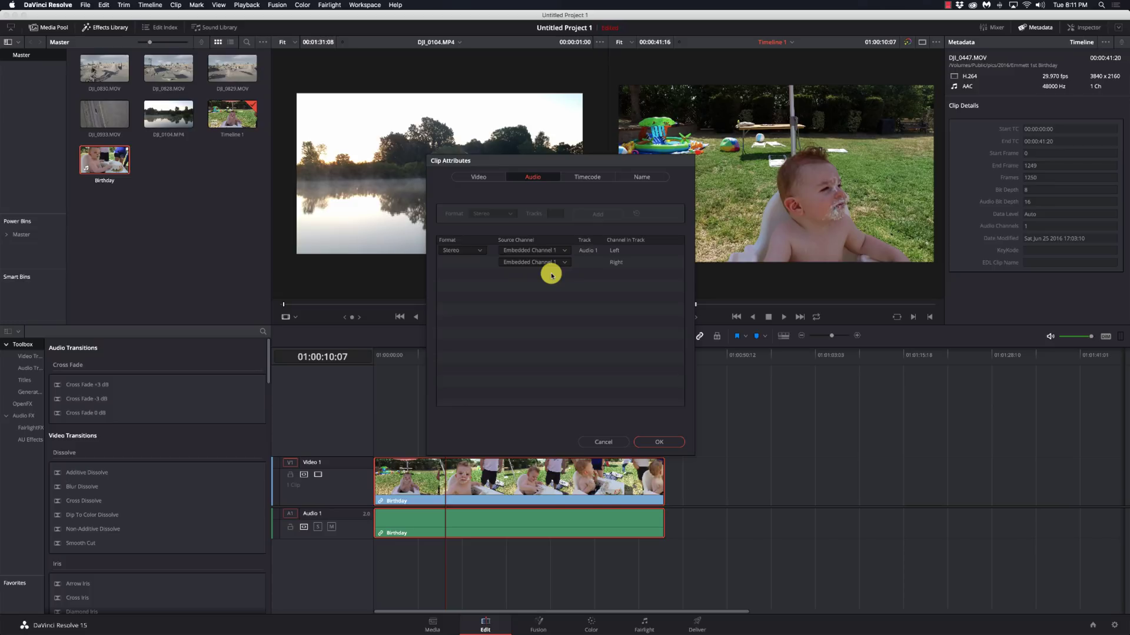
{"action": "left_click", "coordinate": [661, 442]}
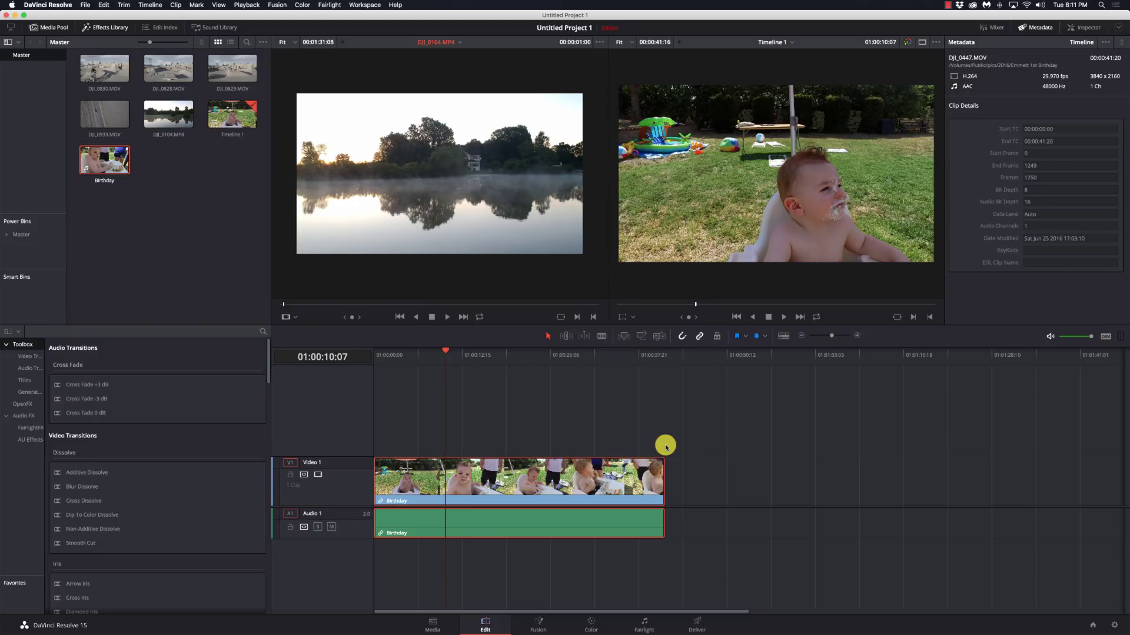